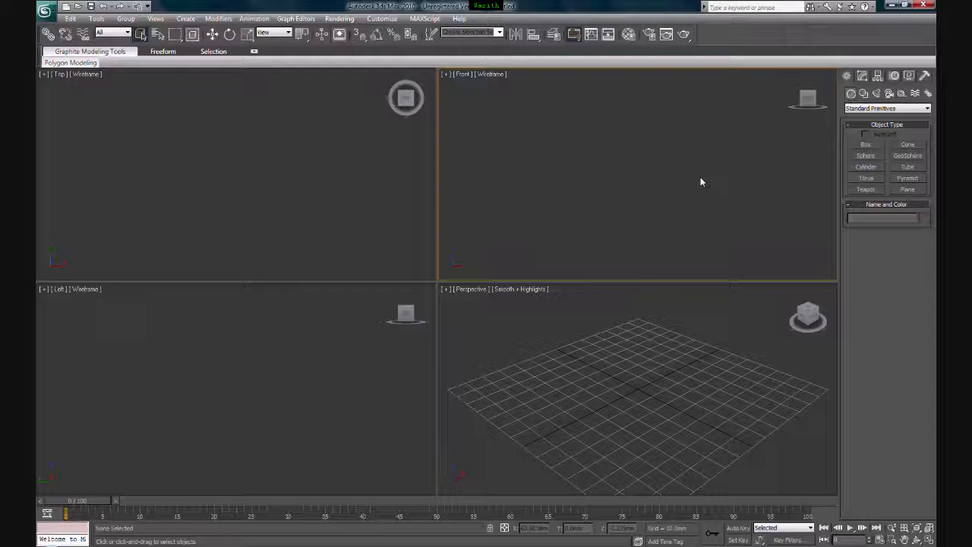
Step: Assign the mental ray Renderer as the production renderer in Render Setup
key(F10)
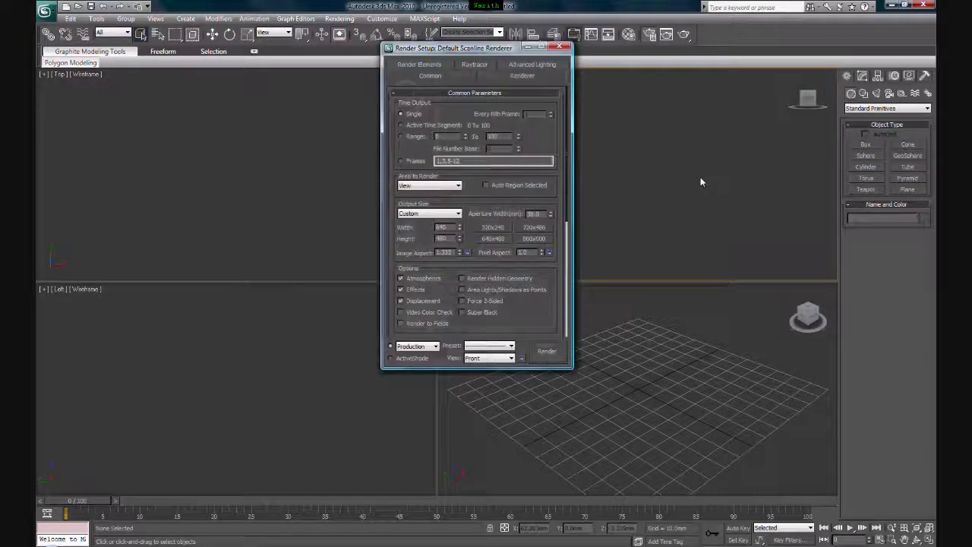
drag(565, 115, 568, 273)
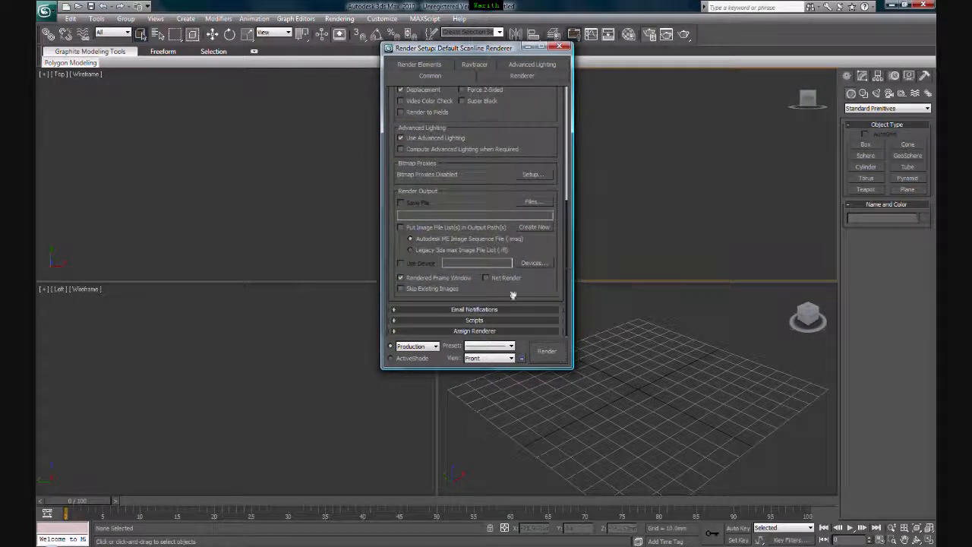
click(485, 332)
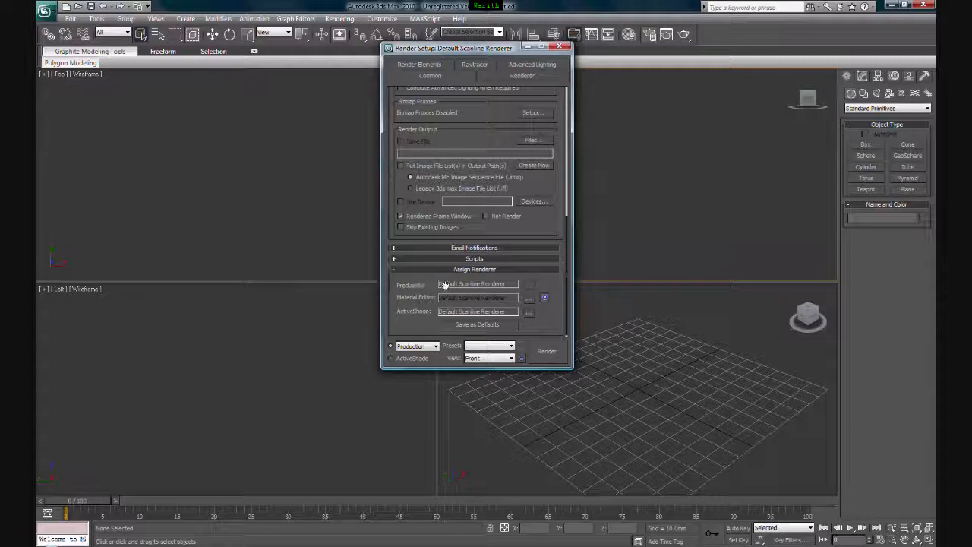
click(529, 284)
click(448, 140)
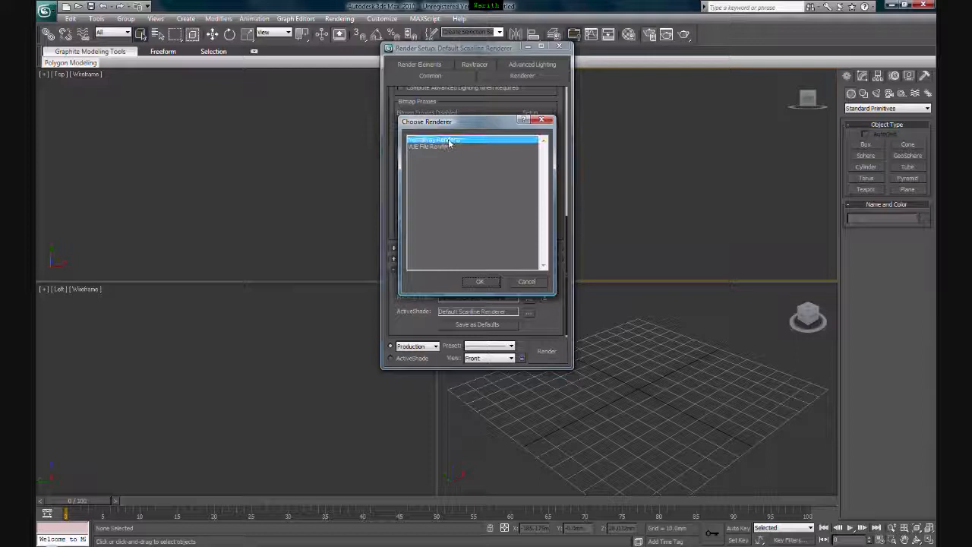
click(489, 282)
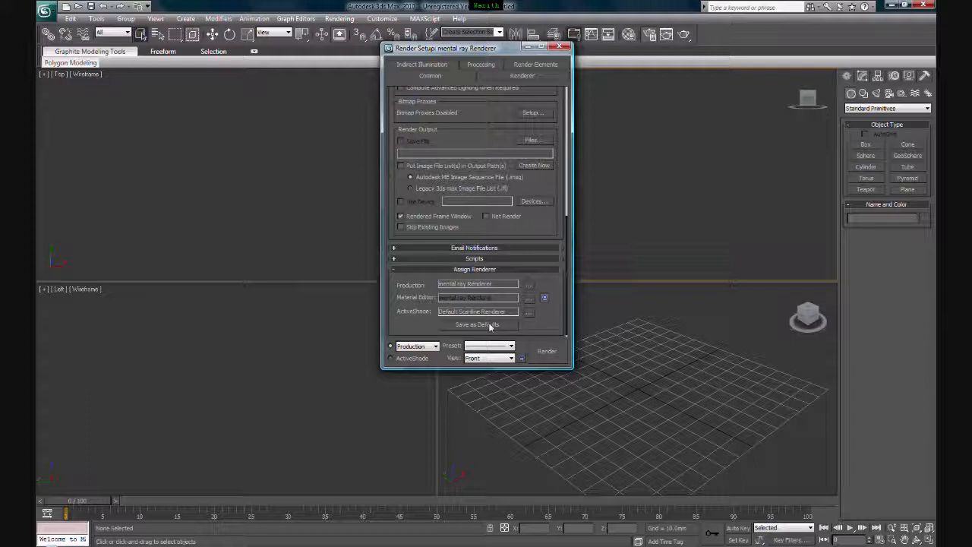
Step: Save the current renderer assignment as the default and close Render Setup
click(490, 325)
click(492, 314)
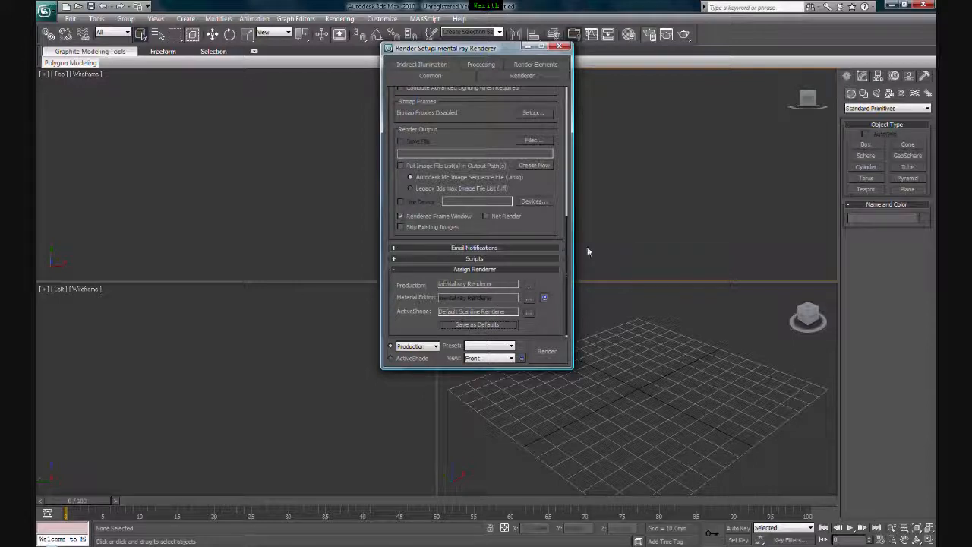
click(559, 47)
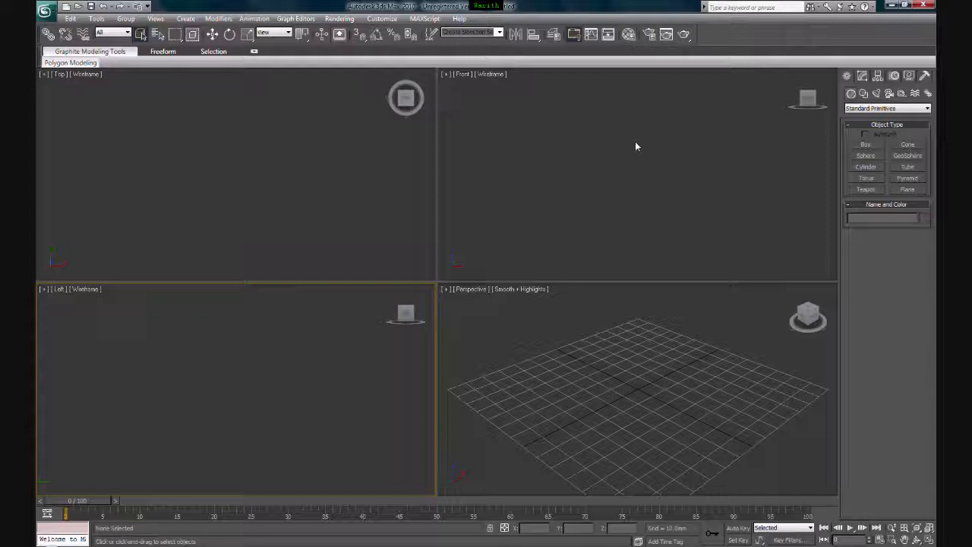
Step: Change the first material slot from Standard to the Arch & Design (mi) material type
key(m)
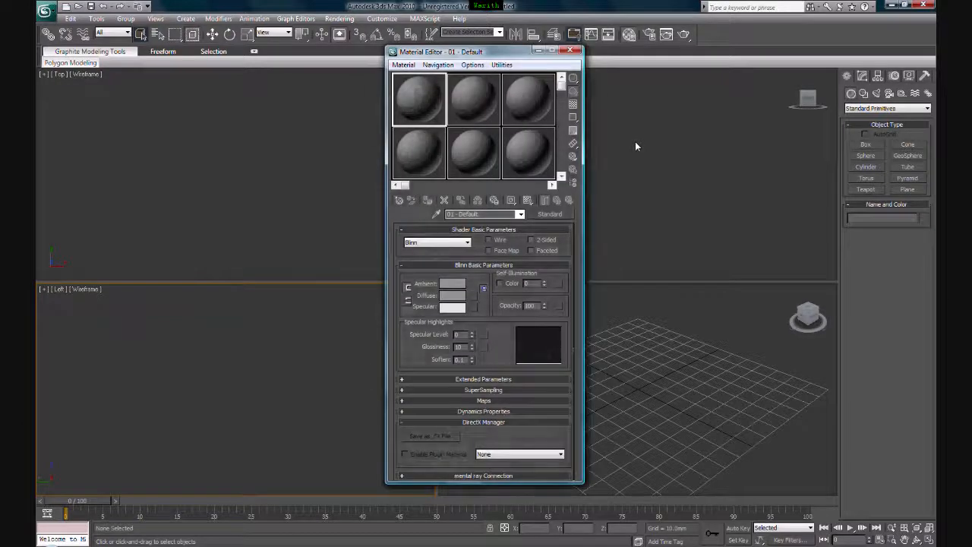
mouse_move(483, 53)
mouse_down()
mouse_move(460, 42)
mouse_move(476, 44)
mouse_up()
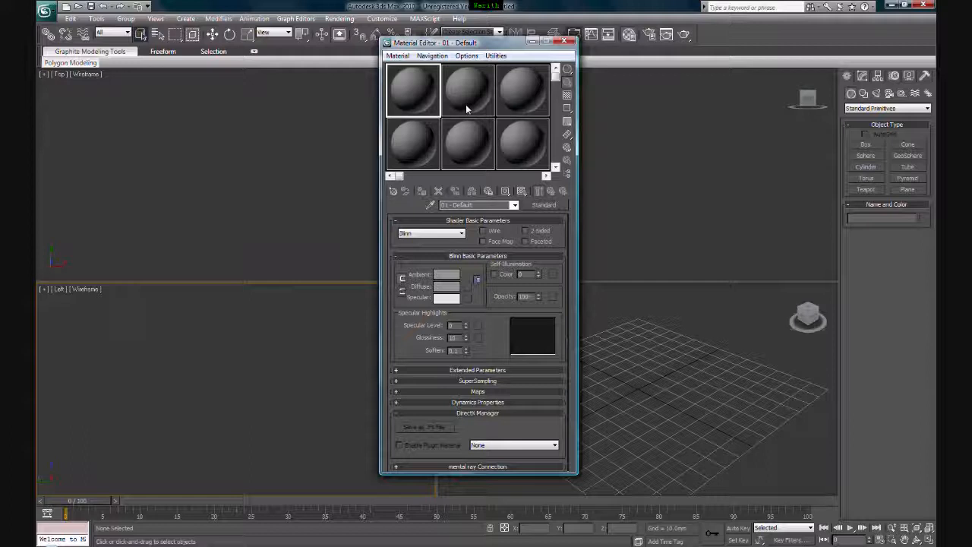
click(543, 206)
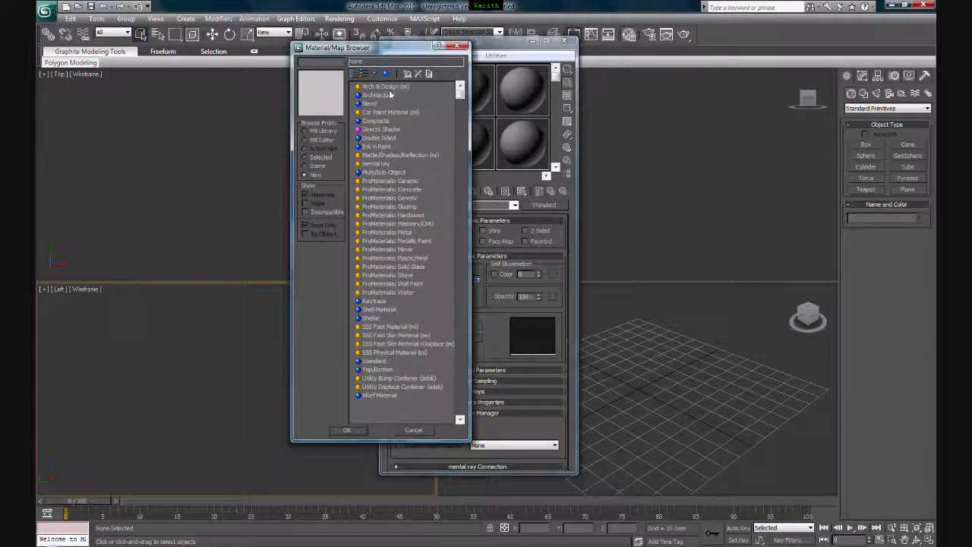
click(388, 88)
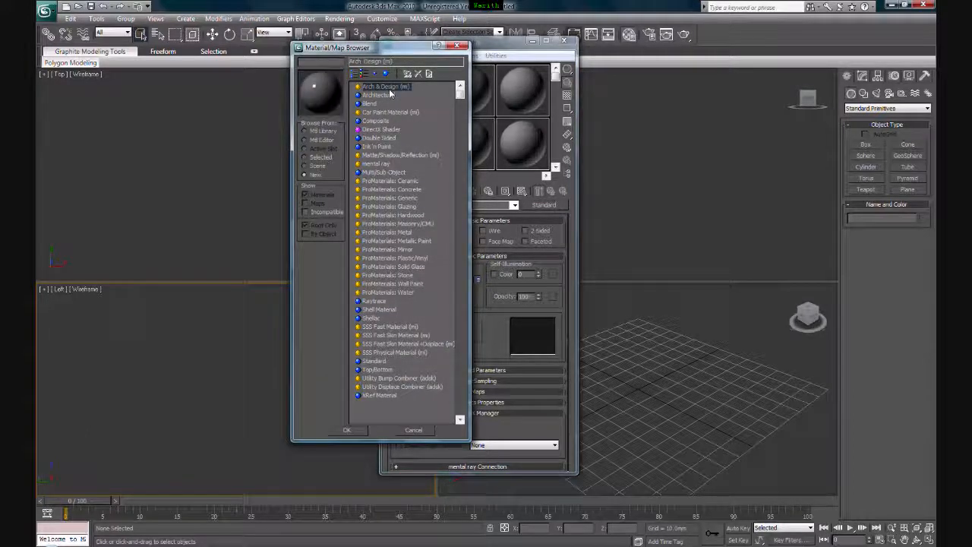
click(346, 430)
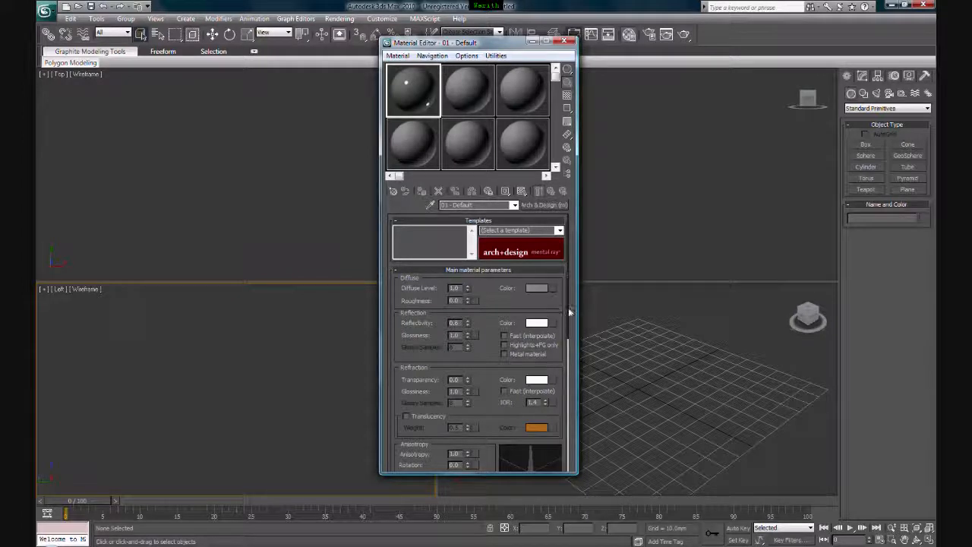
Step: Set the first material's diffuse color to a fully saturated deep red
scroll(568, 326, down, 2)
scroll(568, 332, down, 1)
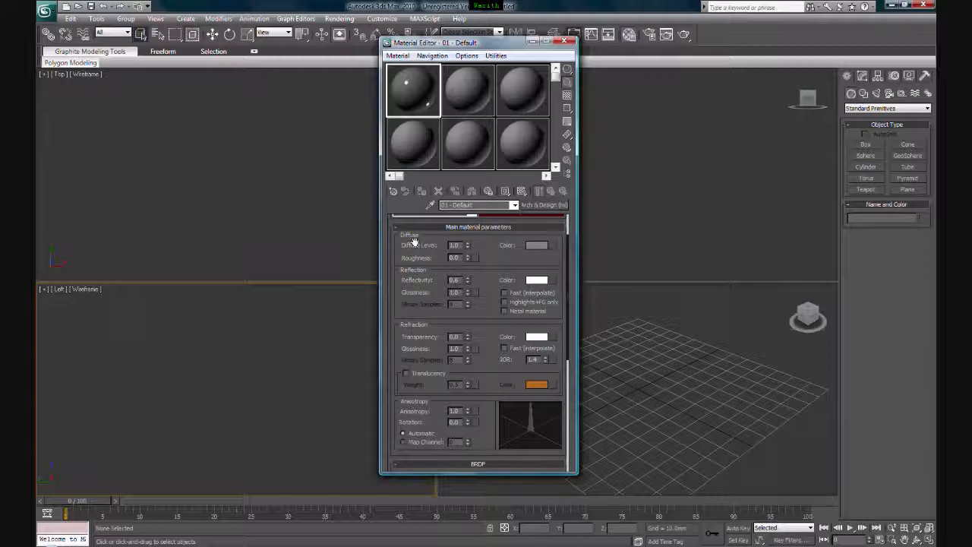
click(536, 245)
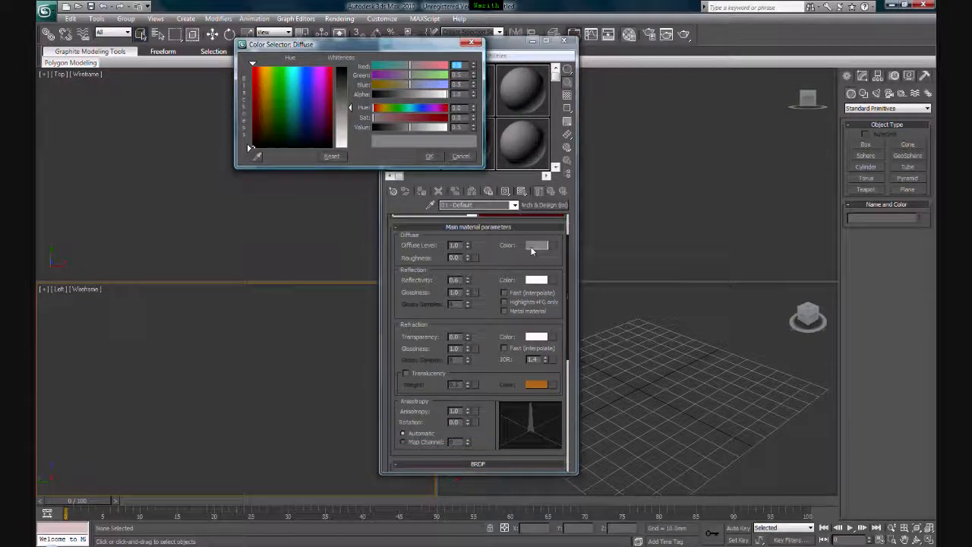
drag(273, 87, 252, 101)
click(429, 156)
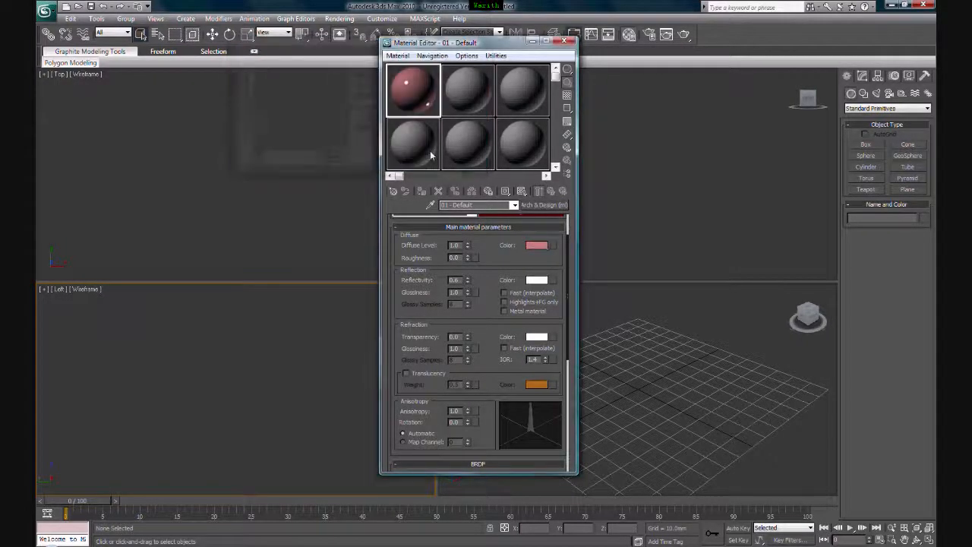
click(538, 248)
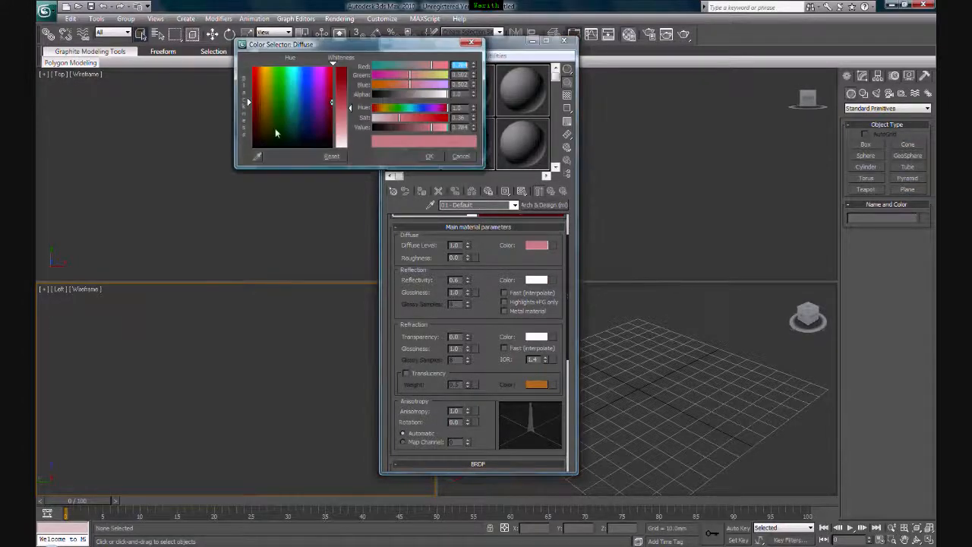
drag(254, 99, 253, 110)
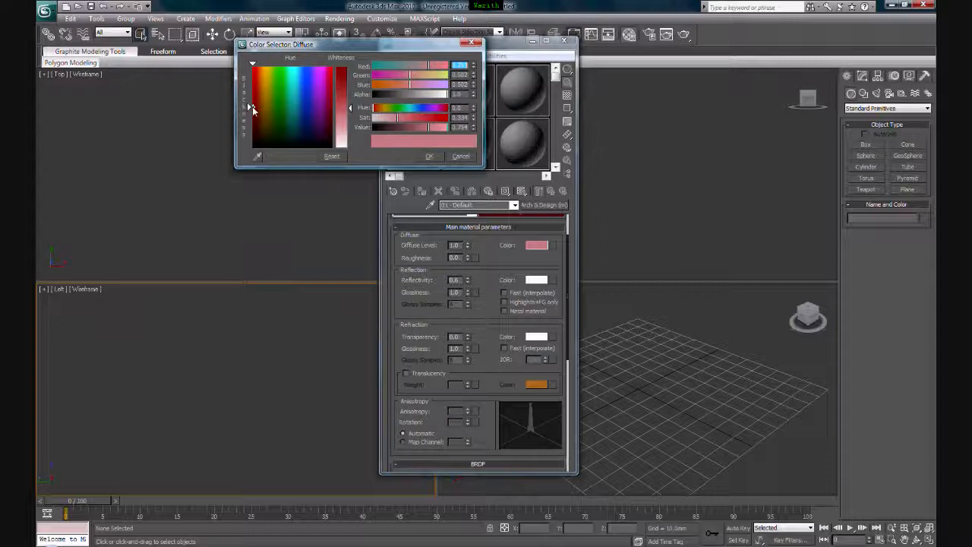
drag(398, 119, 446, 120)
click(429, 156)
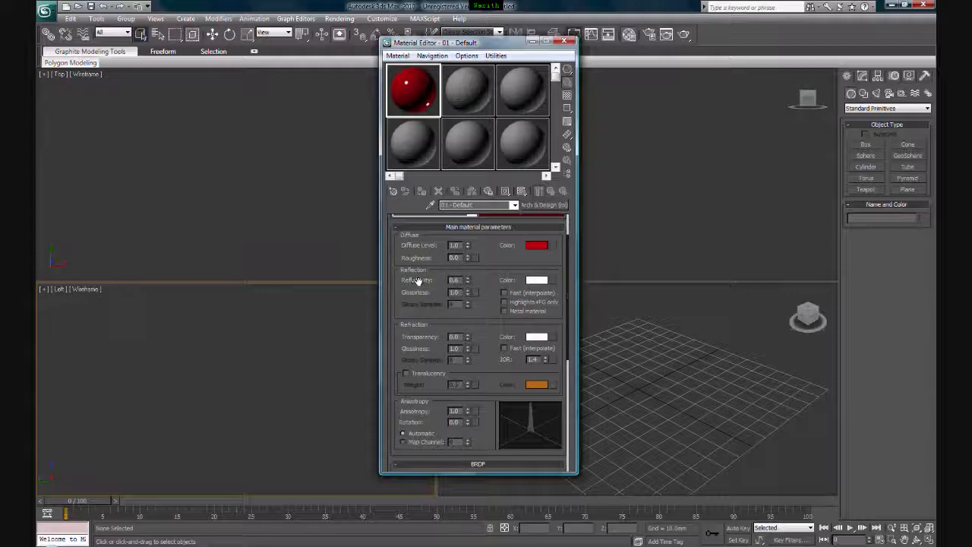
Step: Set the red material's reflectivity to 0
double_click(455, 280)
text(0)
key(Return)
Step: Try the red material's transparency at 0.8 and 1.0, and return it to 0
click(454, 337)
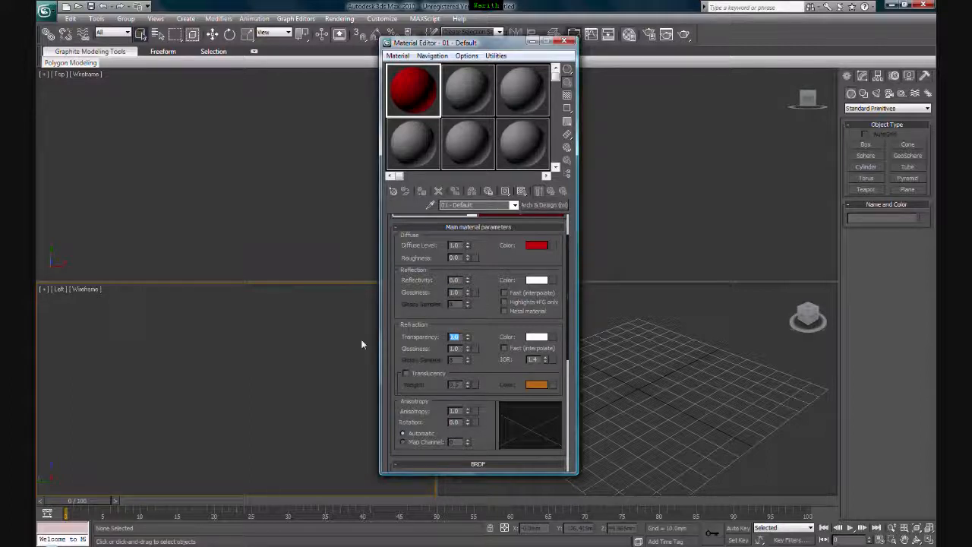
key(BackSpace)
text(.8)
key(Return)
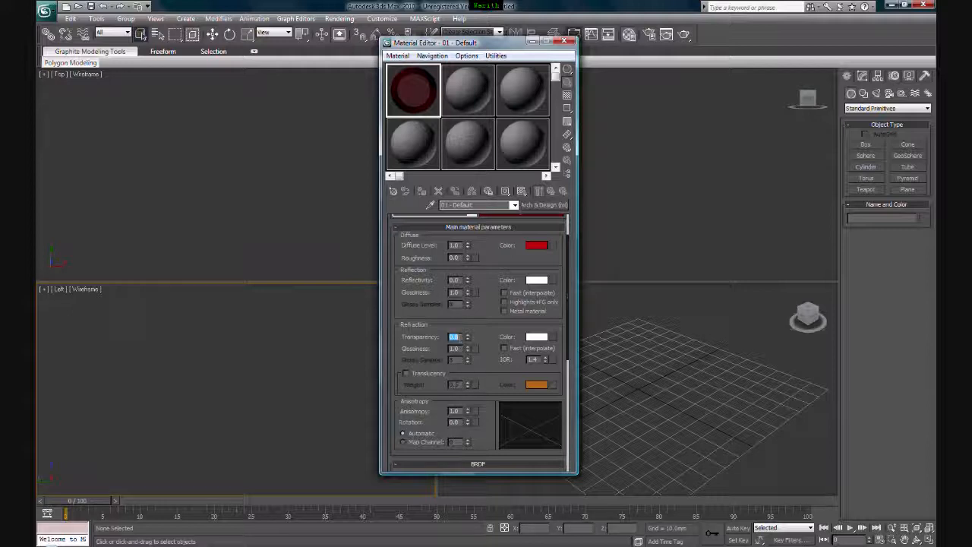
key(Return)
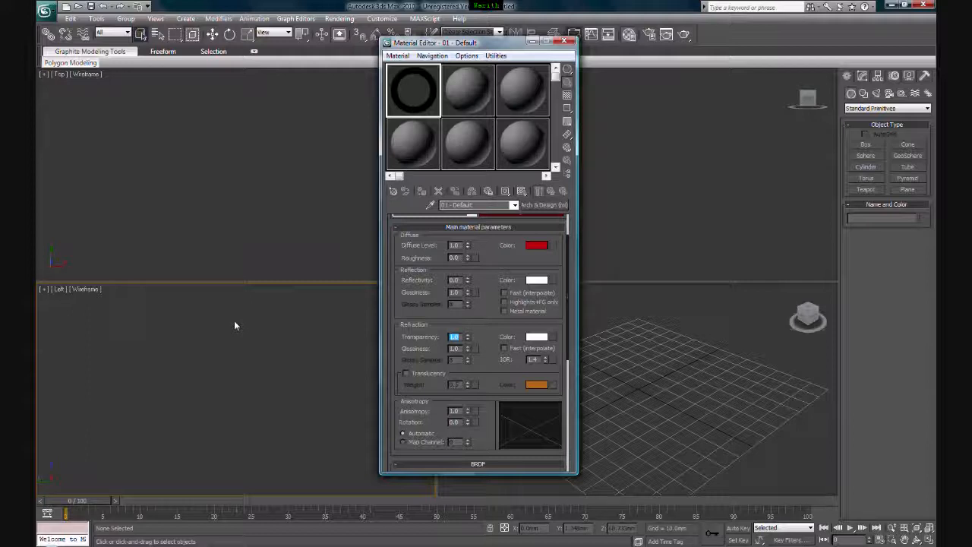
text(0)
key(Return)
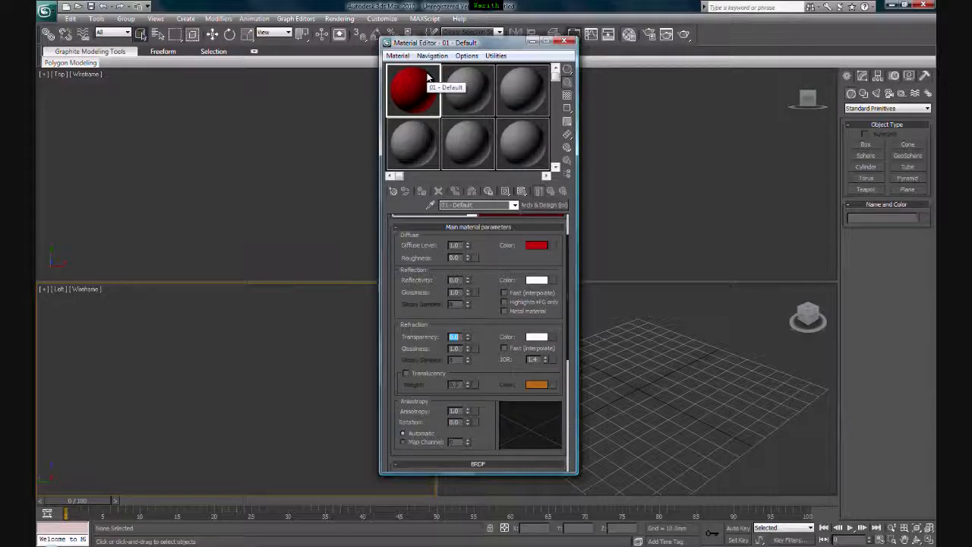
Step: Close the Material Editor and create a box about 38 mm long, 23 mm wide and 36 mm high near the Perspective grid's front-left edge
click(564, 42)
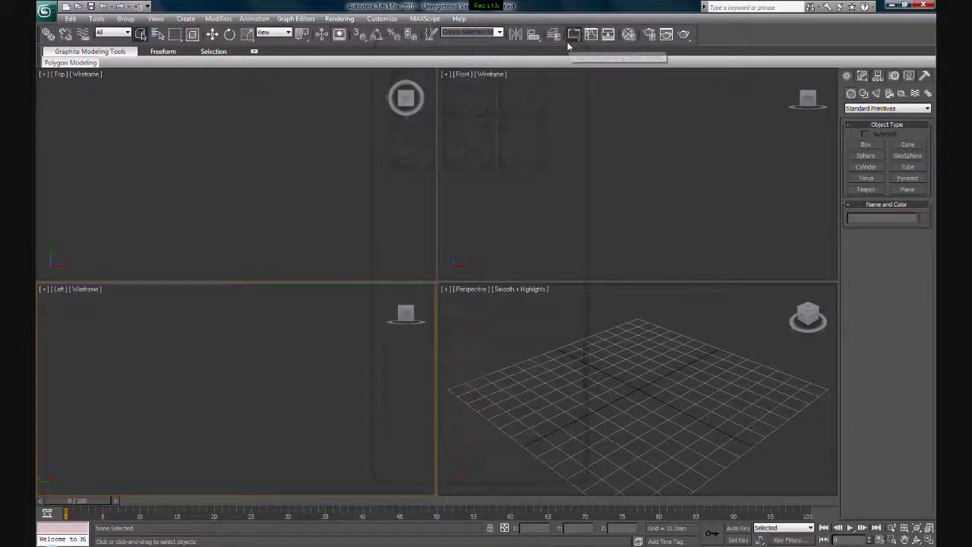
click(865, 144)
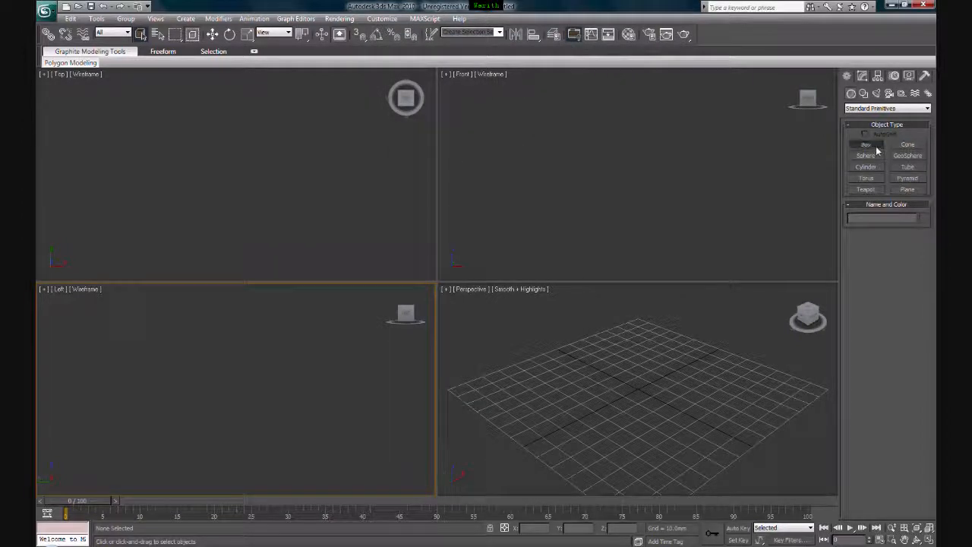
click(555, 423)
drag(555, 423, 554, 473)
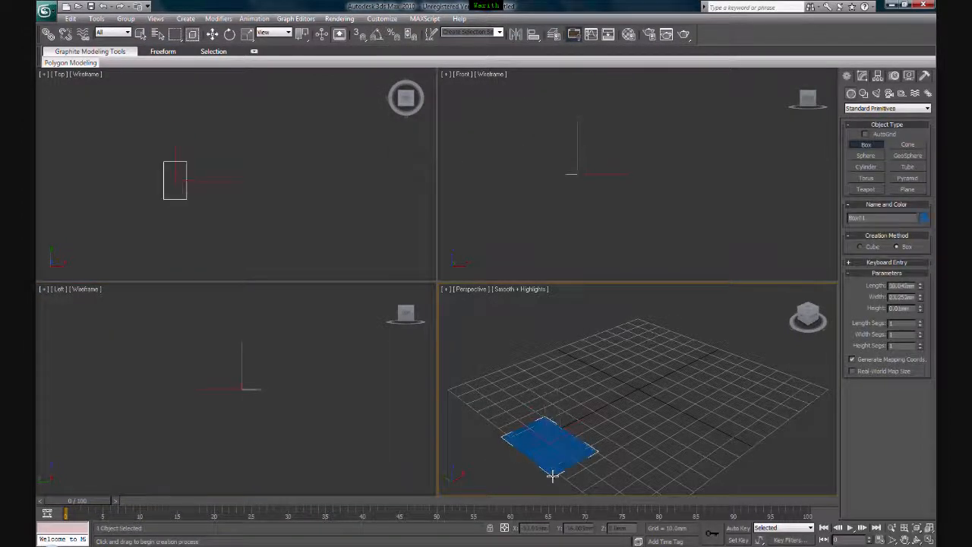
click(557, 353)
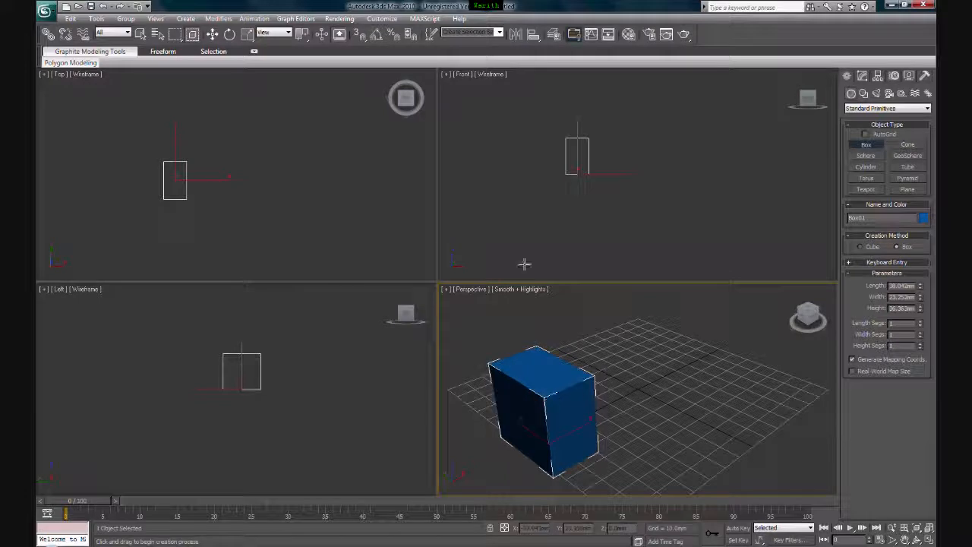
Step: Clone the box along the X axis as two evenly spaced independent copies, and deselect everything
click(212, 34)
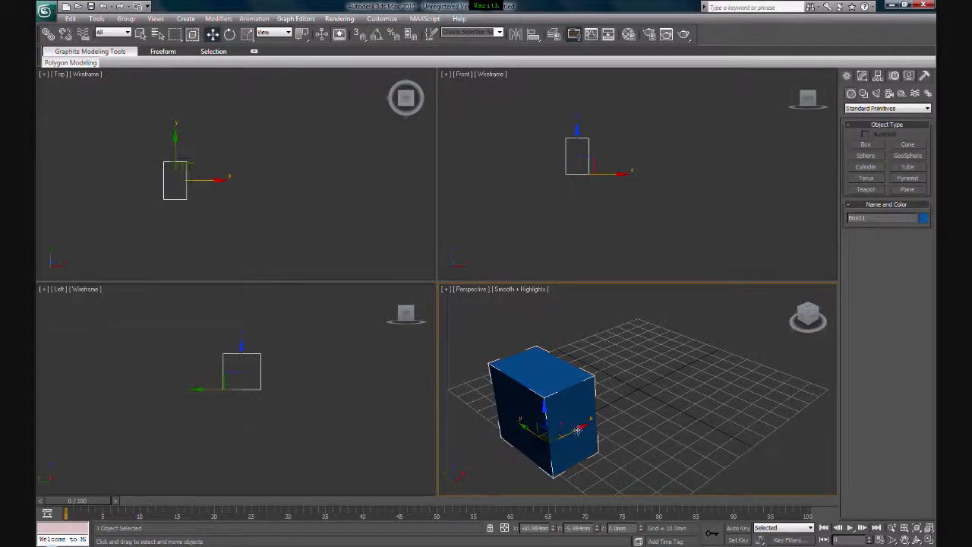
shift+drag(571, 429, 651, 408)
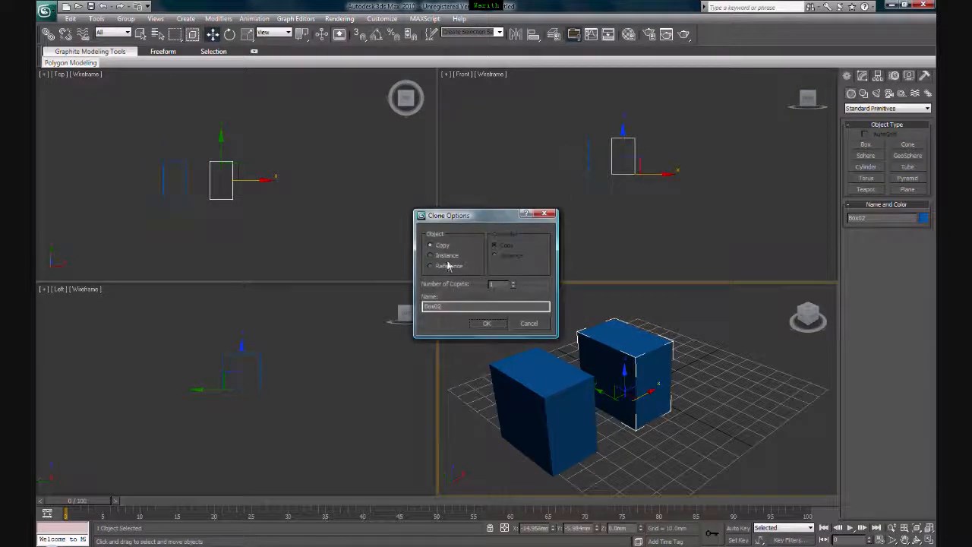
key(shift+Tab)
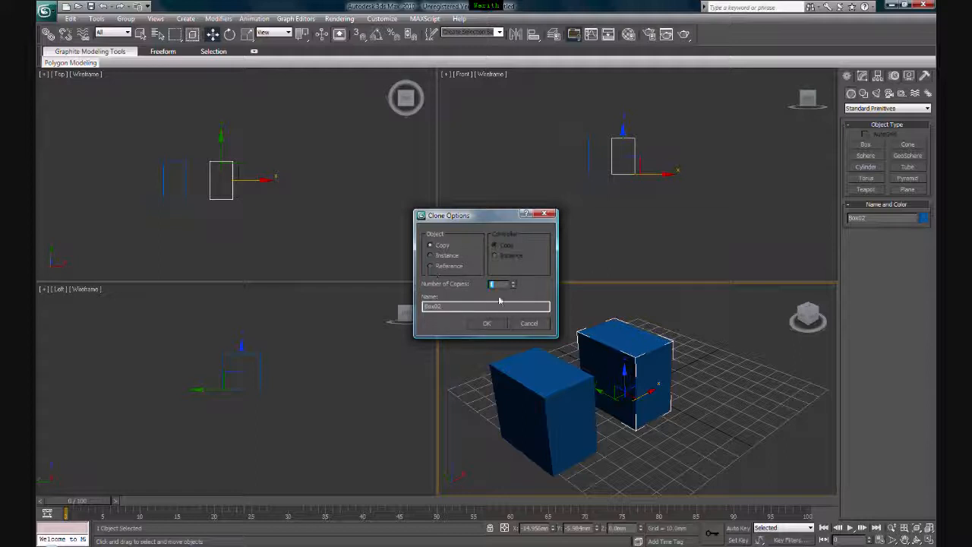
text(2)
click(494, 324)
click(768, 389)
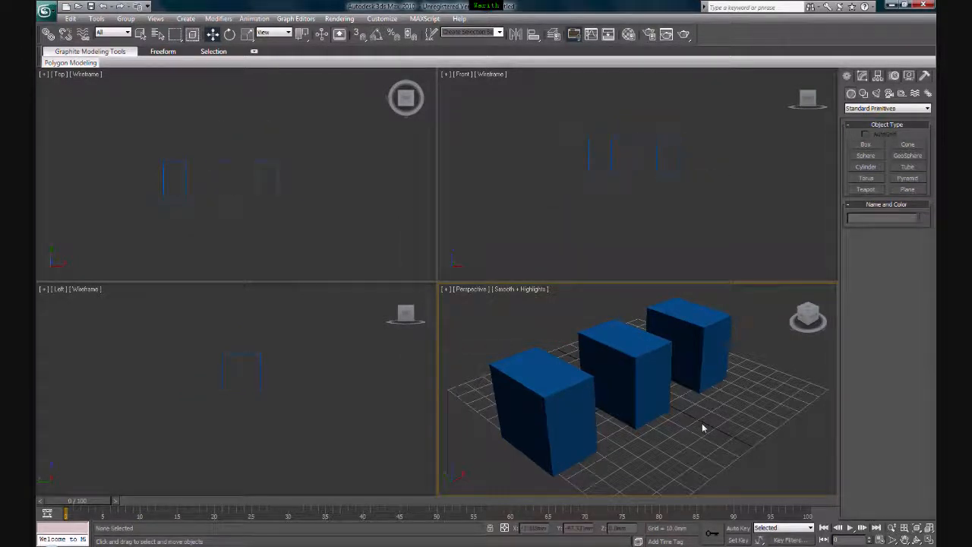
Step: Reopen the Material Editor beside the boxes and change the second material slot to Arch & Design (mi)
key(m)
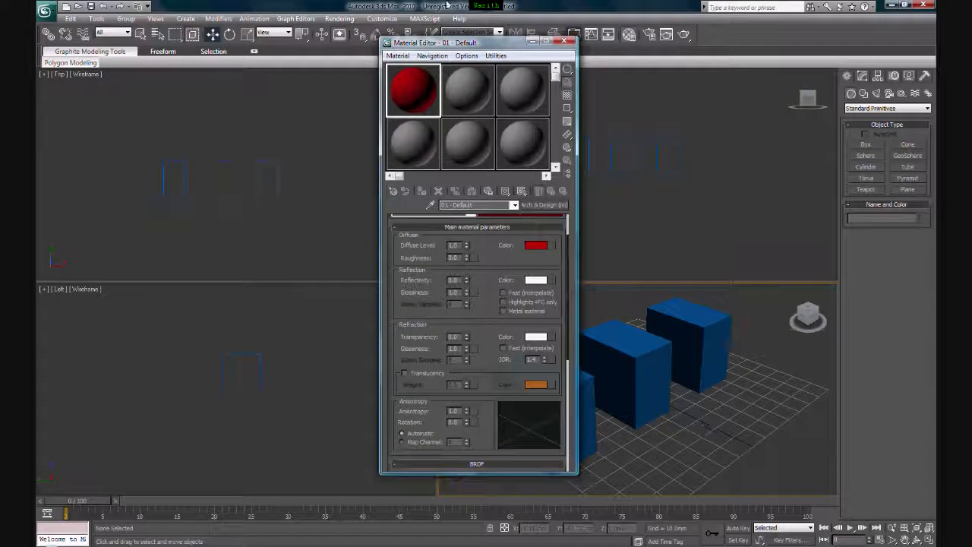
drag(446, 47, 293, 46)
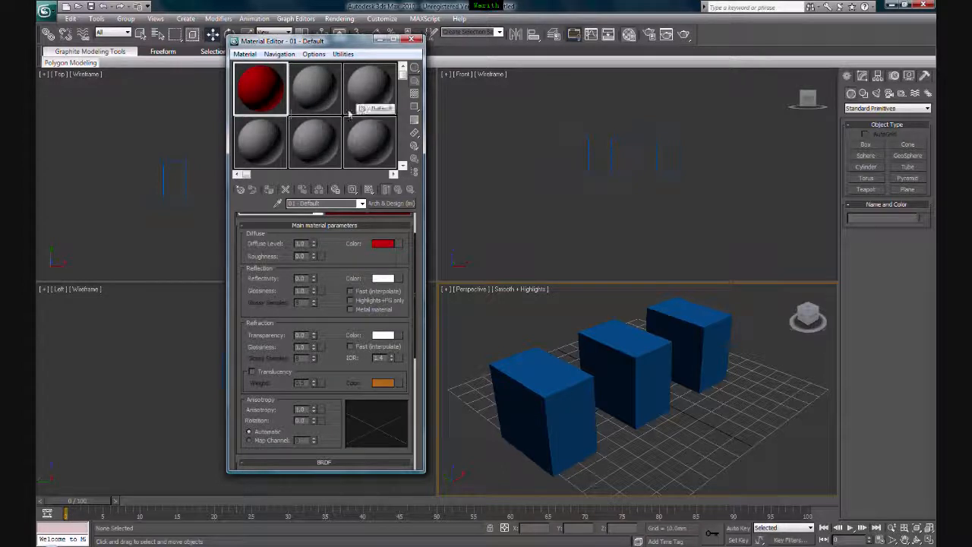
click(317, 103)
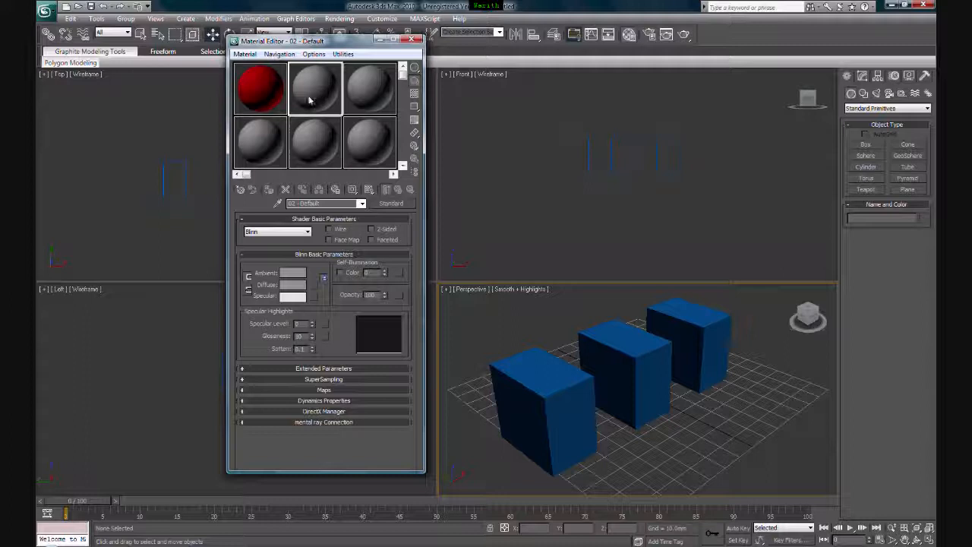
click(389, 203)
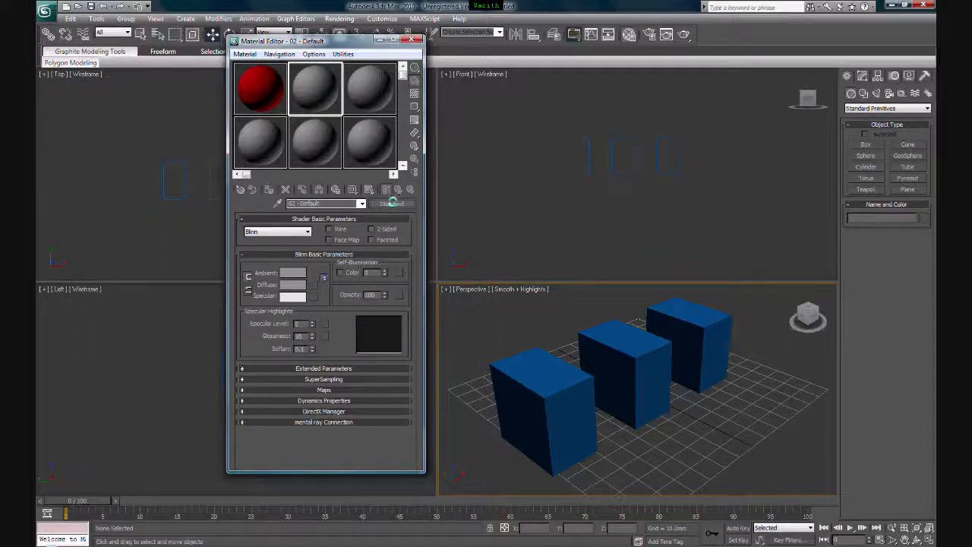
double_click(386, 89)
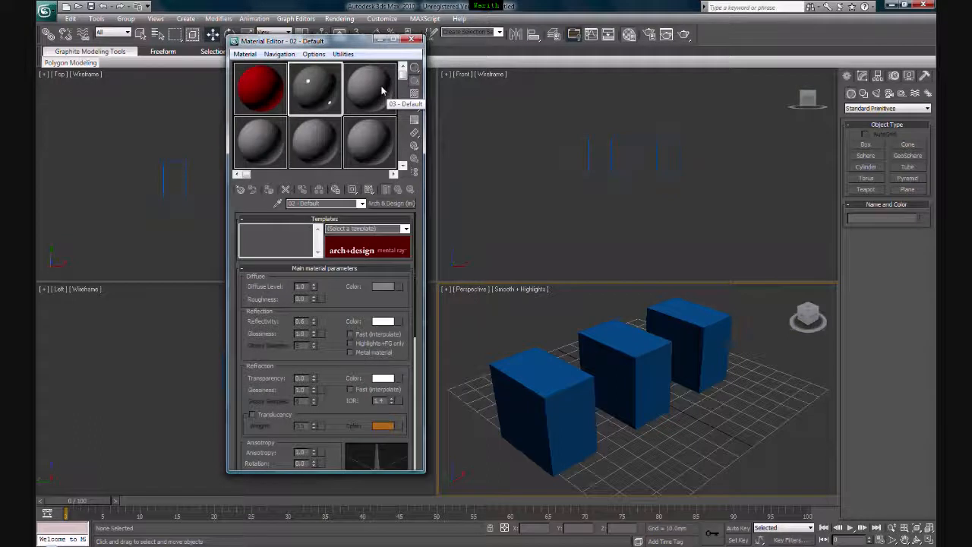
Step: Apply the second slot's material to the box nearest the viewer and change the third material slot to Arch & Design (mi)
click(549, 378)
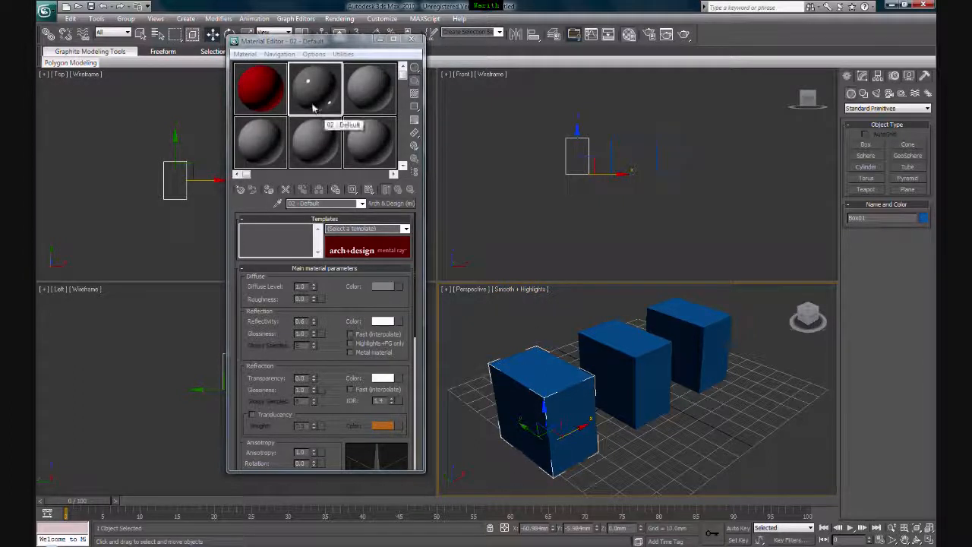
drag(319, 109, 540, 393)
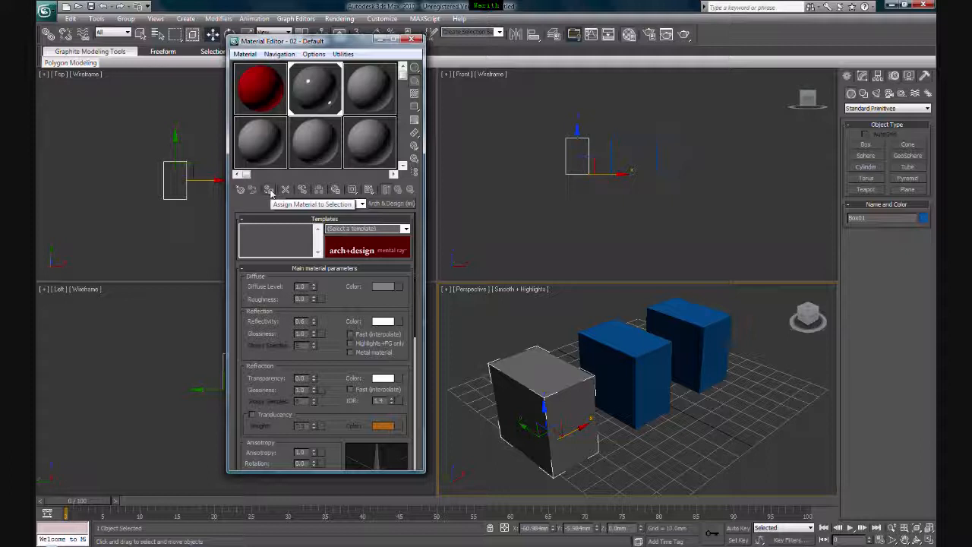
click(360, 97)
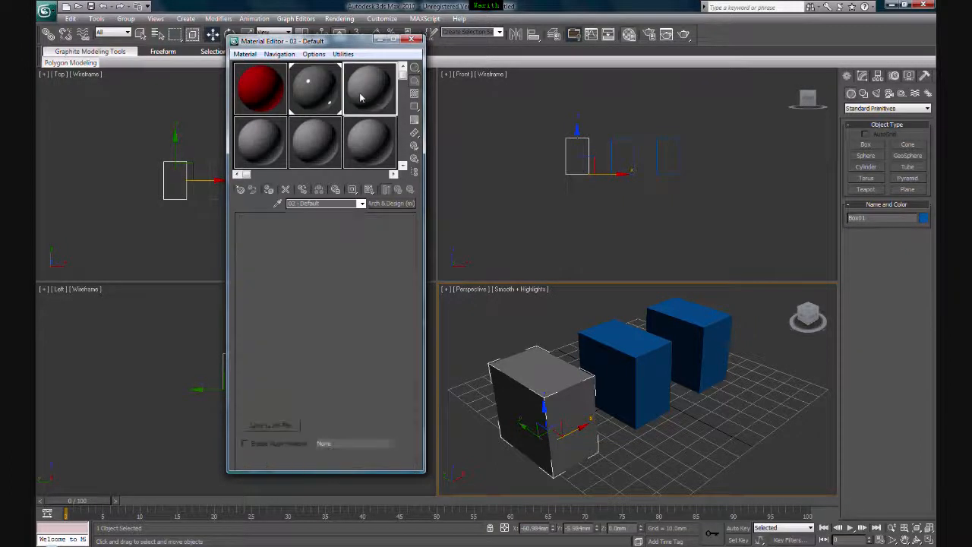
click(392, 204)
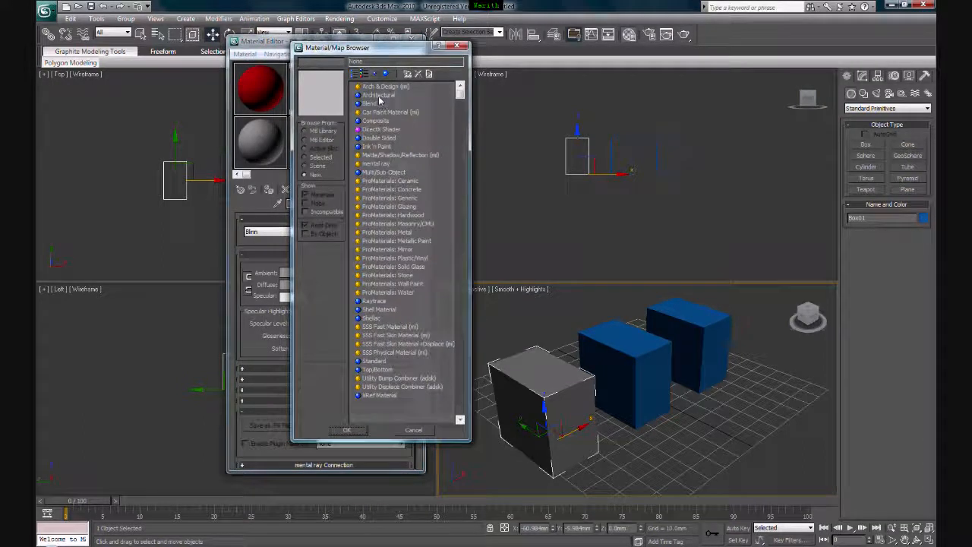
double_click(382, 87)
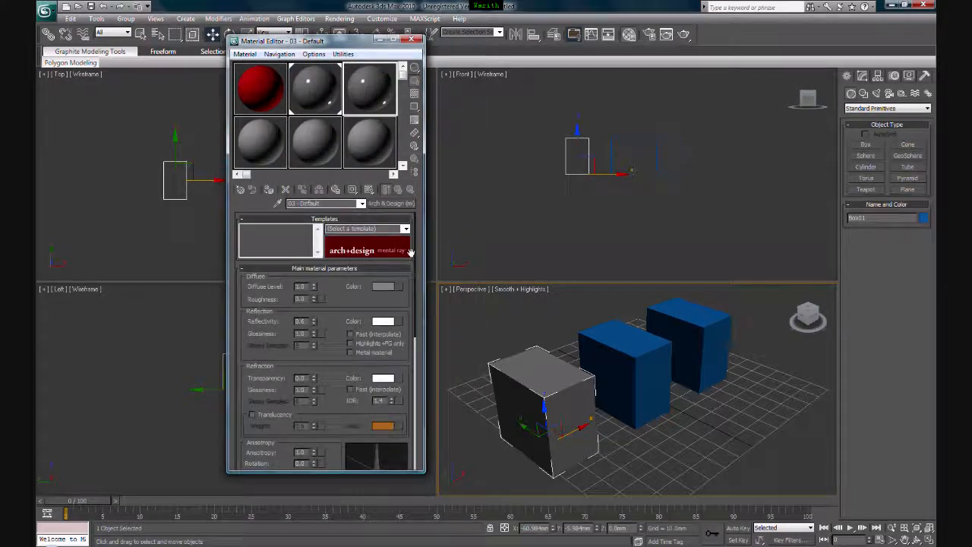
Step: Give the third slot's material a dark green diffuse color
click(385, 288)
click(299, 124)
mouse_move(299, 124)
mouse_down()
mouse_move(256, 92)
mouse_move(282, 99)
mouse_move(280, 124)
mouse_up()
drag(351, 107, 349, 68)
click(429, 155)
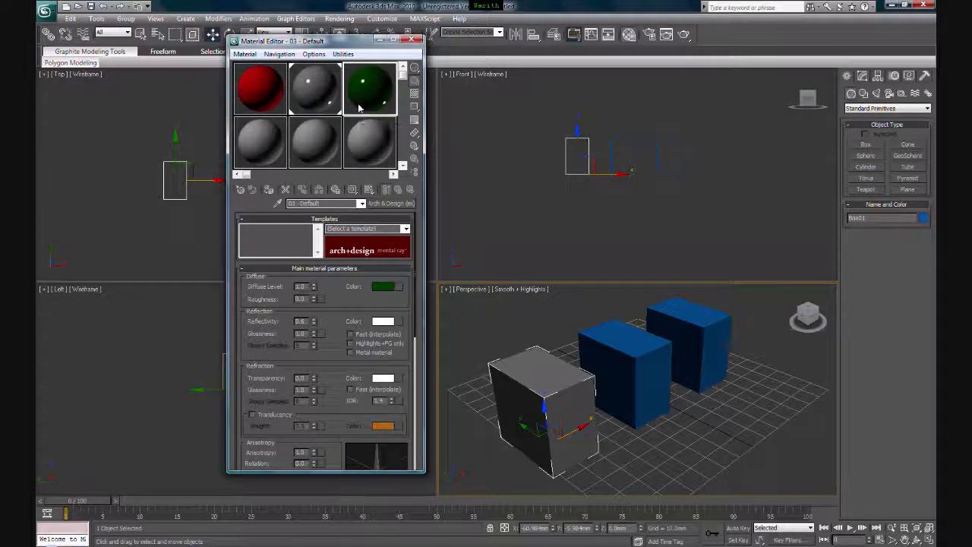
Step: Set the green material's reflectivity to 0 and assign it to the middle box
double_click(300, 321)
text(0)
key(Return)
click(628, 370)
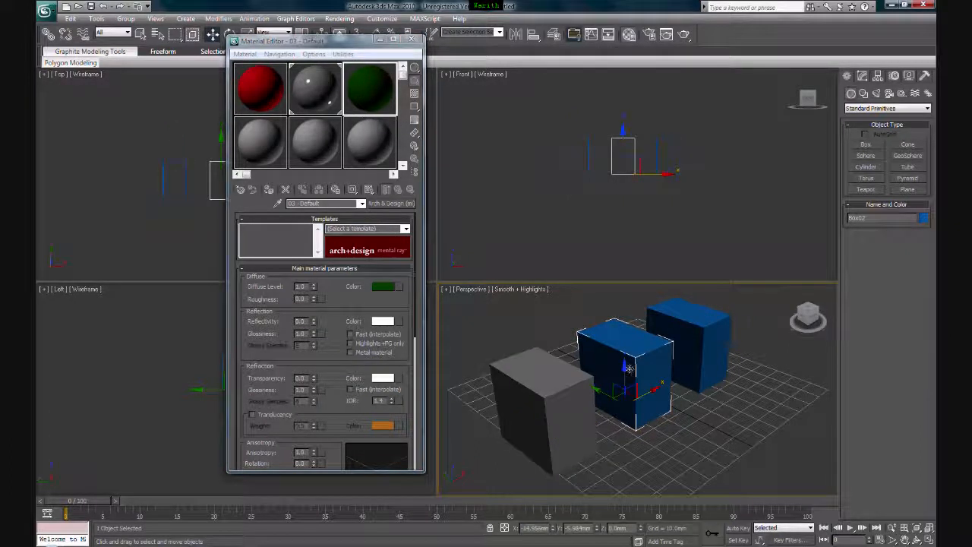
click(270, 189)
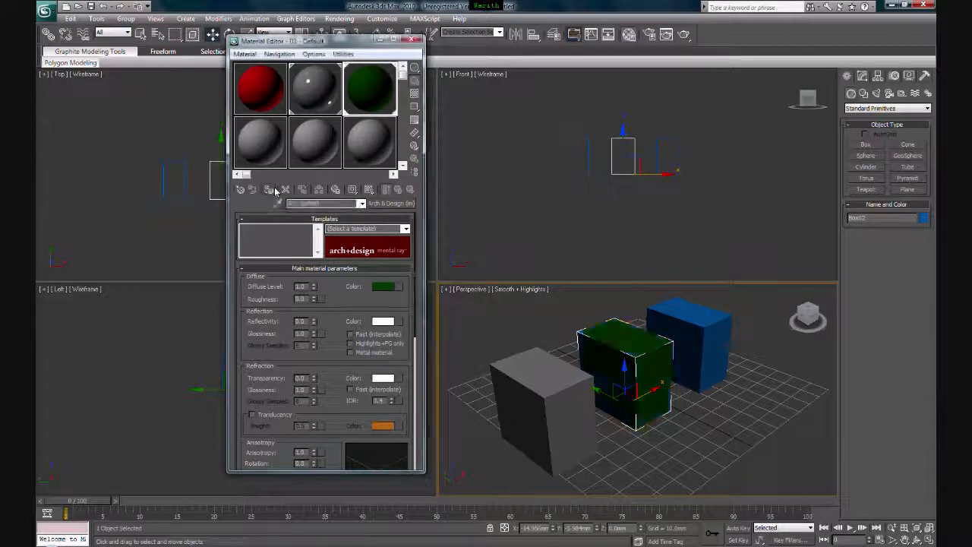
click(624, 368)
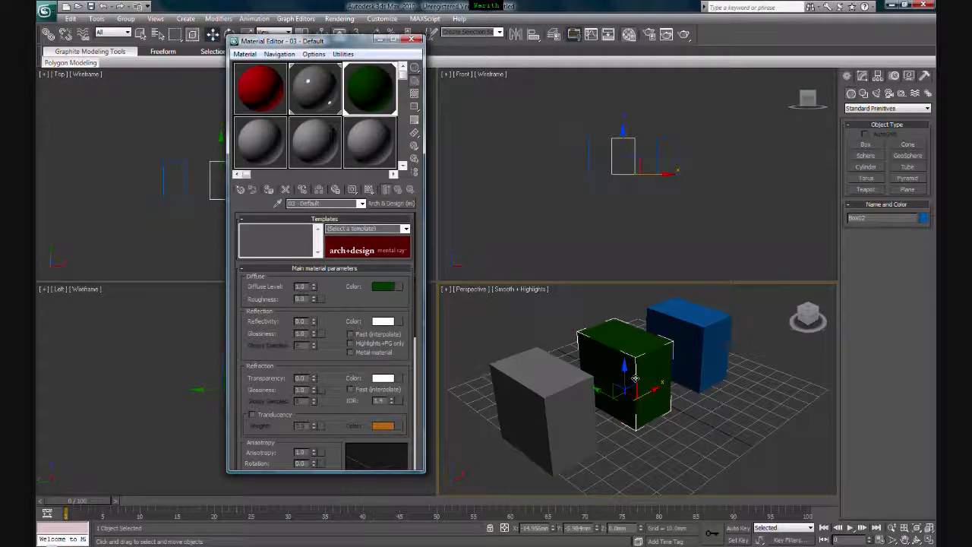
middle_drag(635, 377, 615, 384)
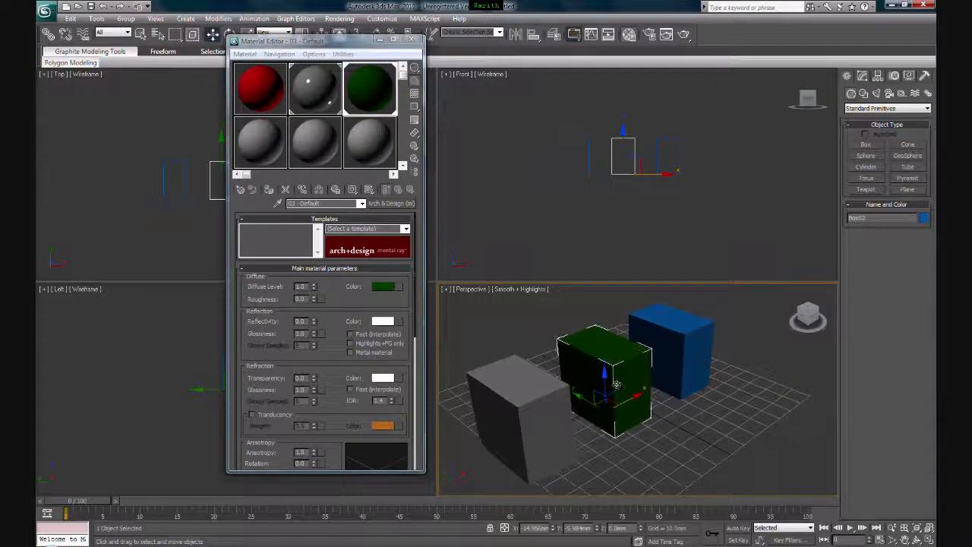
Step: Change the fourth material slot to Arch & Design (mi) and make its diffuse color white
click(675, 345)
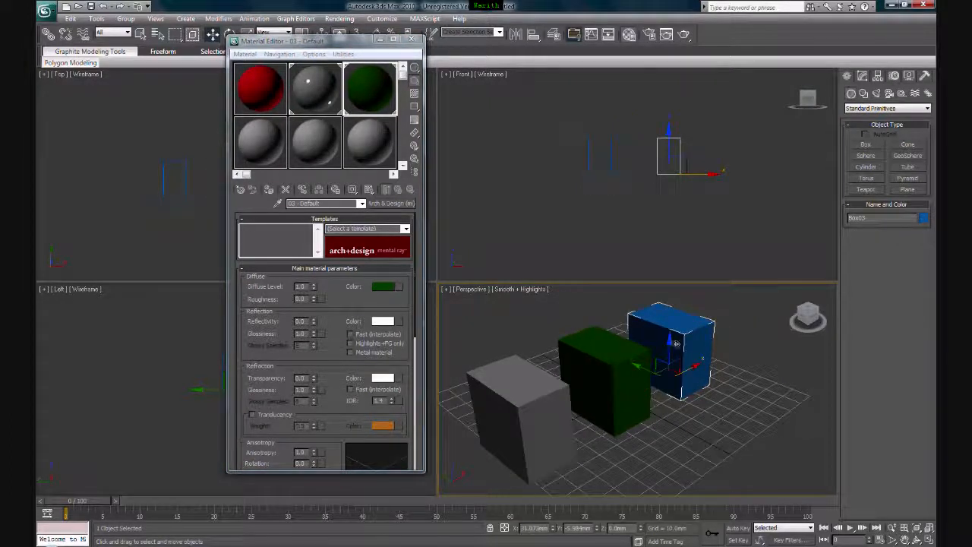
click(255, 156)
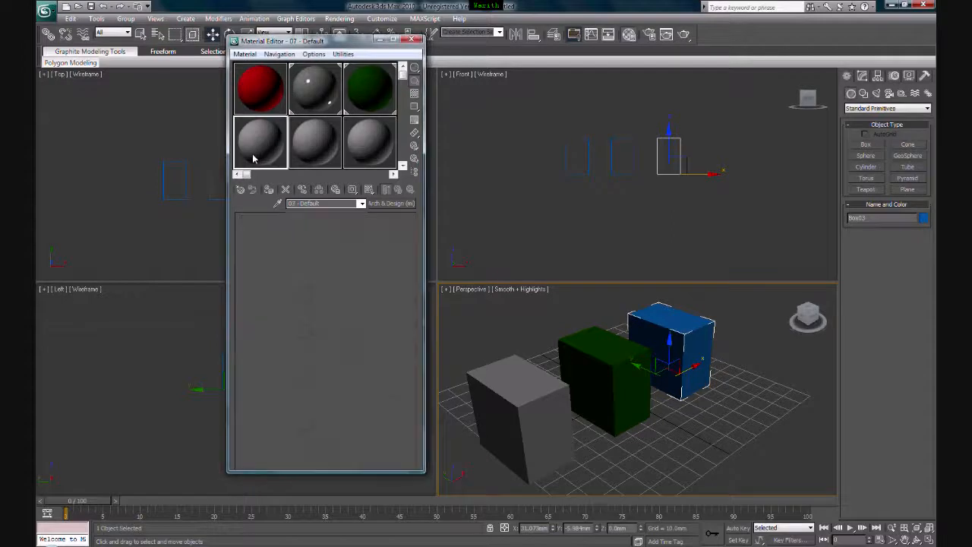
click(391, 203)
double_click(382, 87)
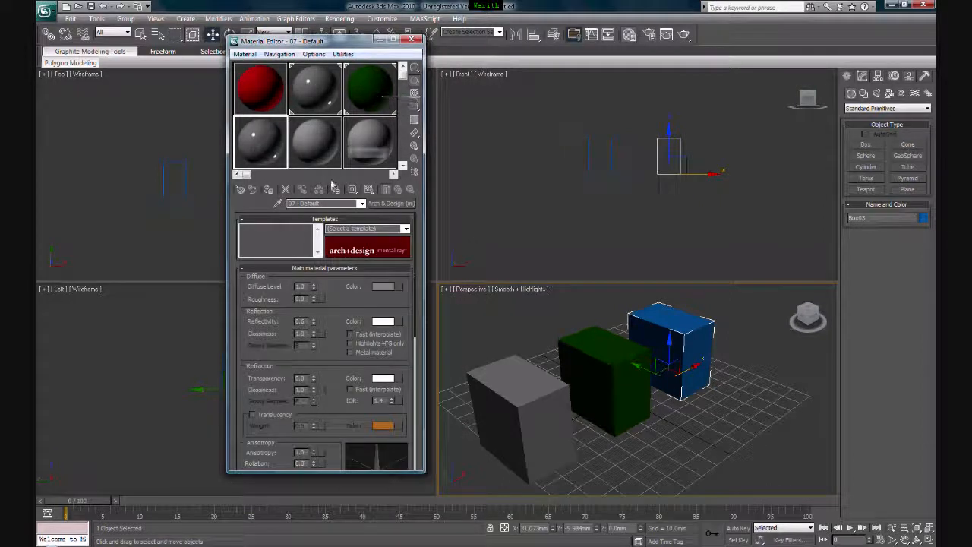
click(384, 289)
drag(351, 109, 351, 69)
click(422, 157)
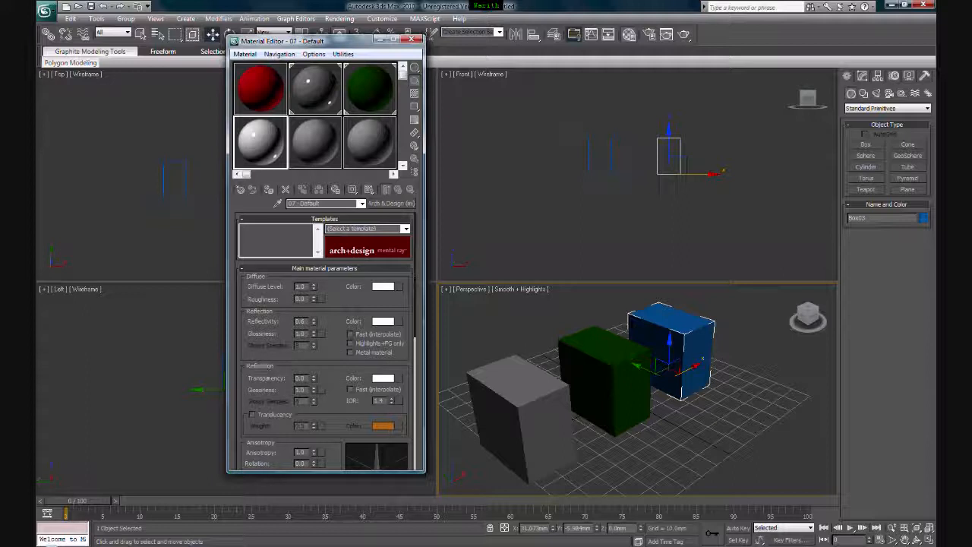
Step: Set the white material's transparency to 0.9, apply it to the farthest box, and deselect everything
double_click(301, 377)
text(.9)
key(Return)
drag(266, 148, 687, 343)
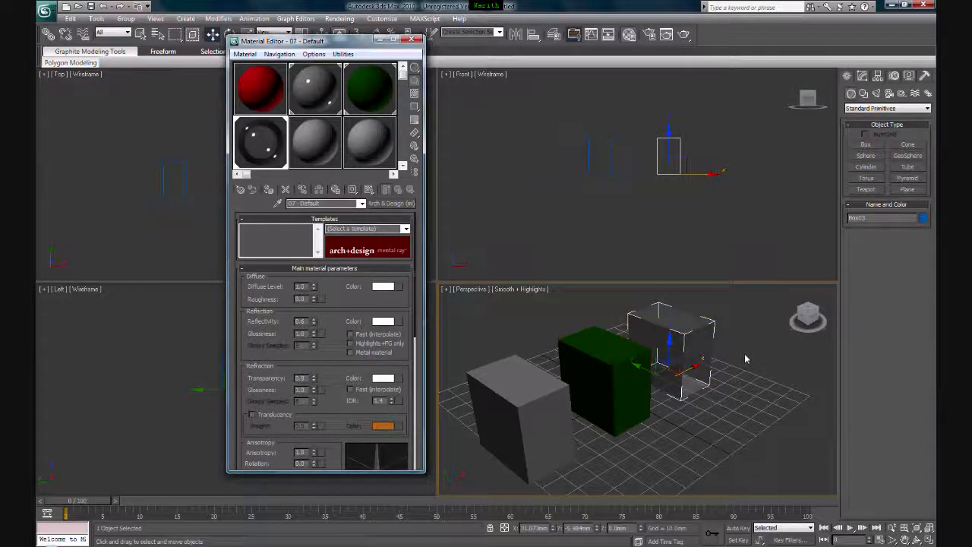
click(722, 372)
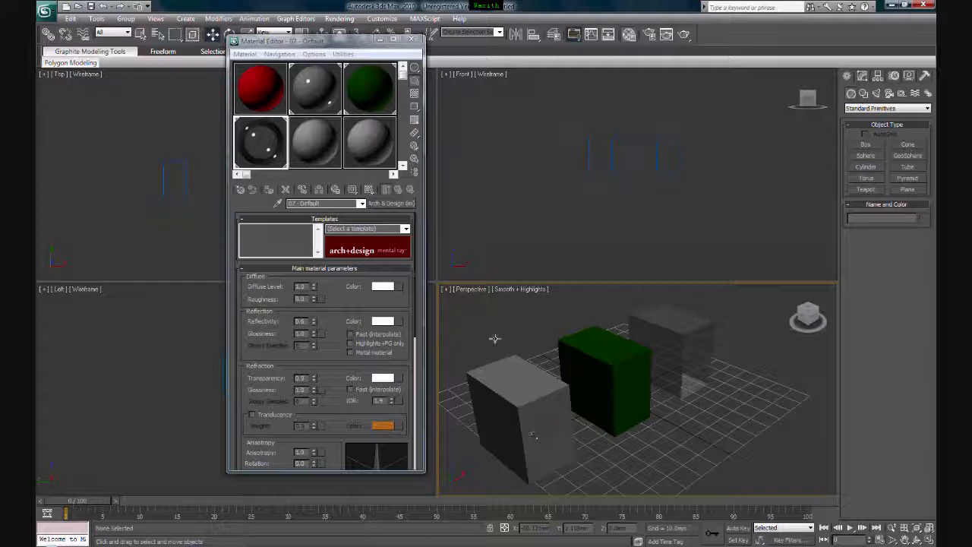
Step: Look through the transparent material's remaining settings, including anisotropy, BRDF and Special Purpose Maps
scroll(412, 285, down, 1)
scroll(413, 286, down, 2)
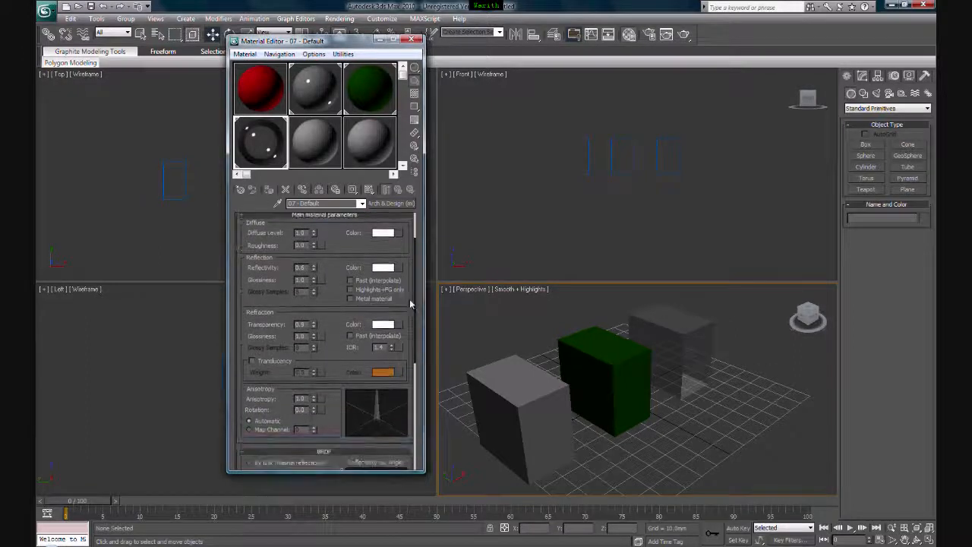
scroll(409, 298, down, 5)
scroll(406, 358, down, 7)
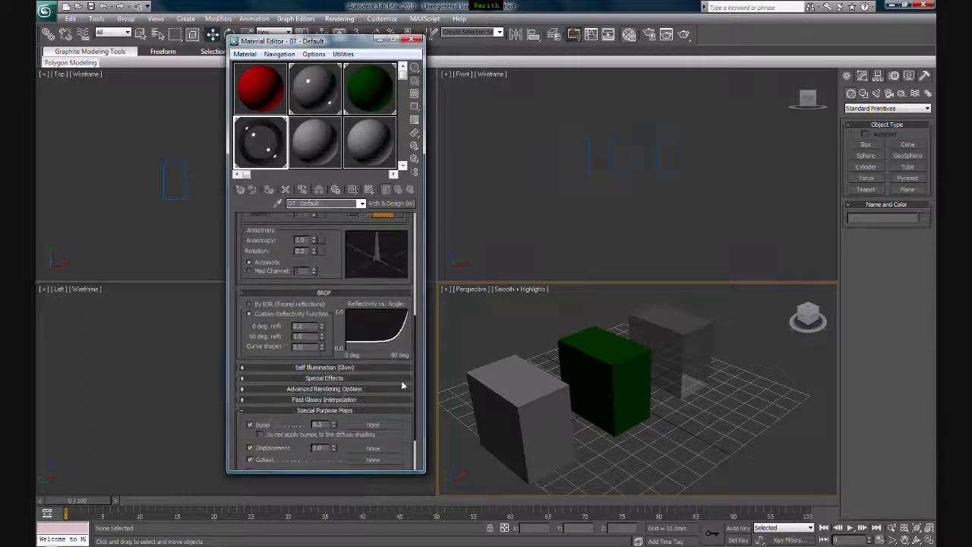
scroll(406, 359, up, 7)
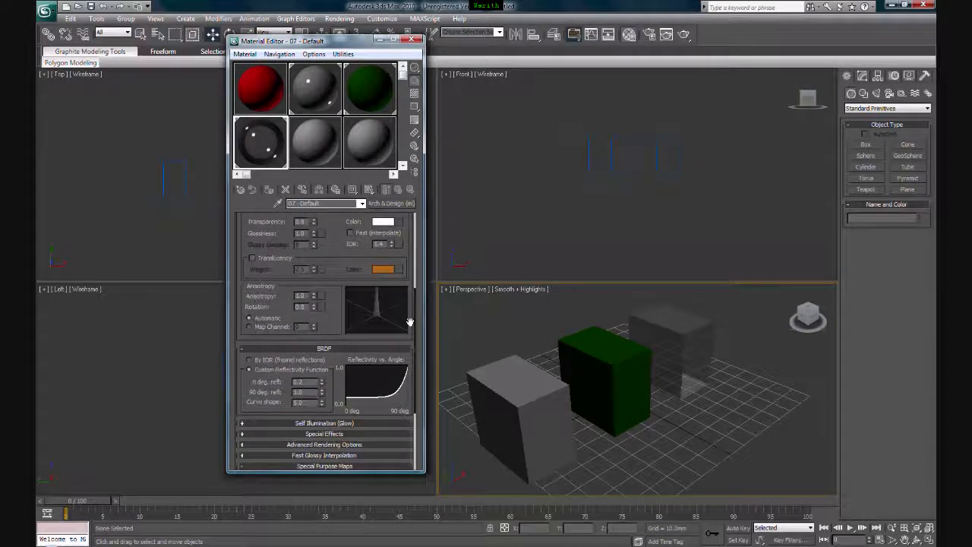
scroll(410, 325, down, 4)
scroll(409, 397, up, 12)
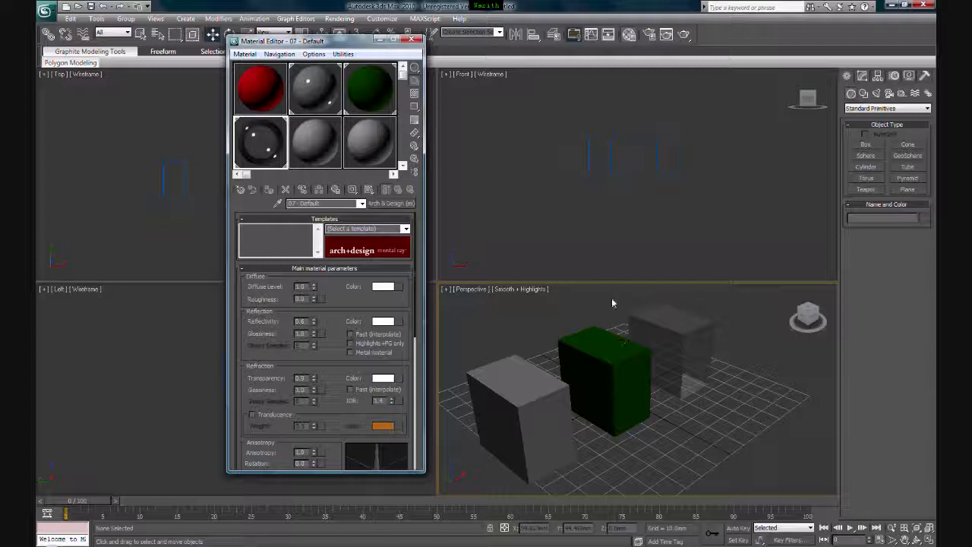
Step: Render the Perspective view, place the render beside the Material Editor to inspect the three boxes, and close it
key(shift+q)
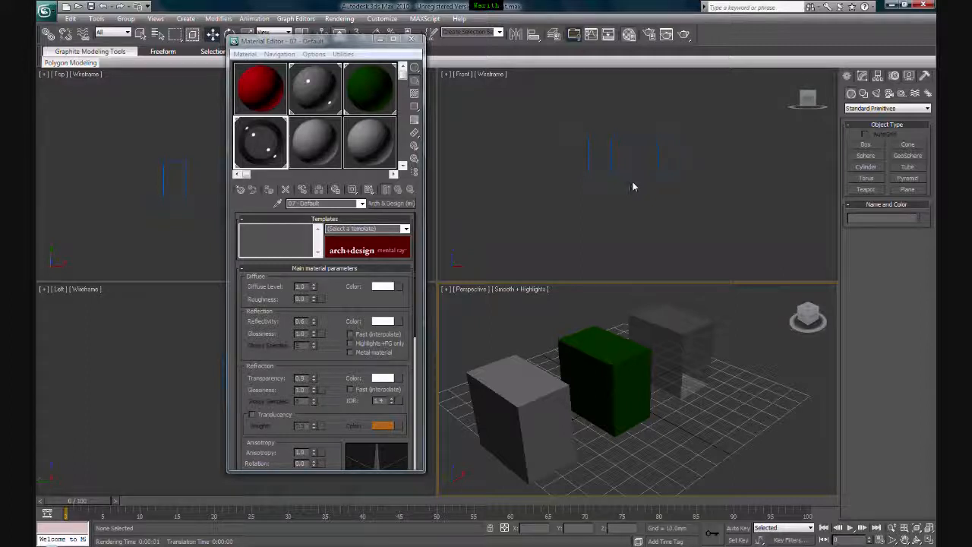
click(684, 38)
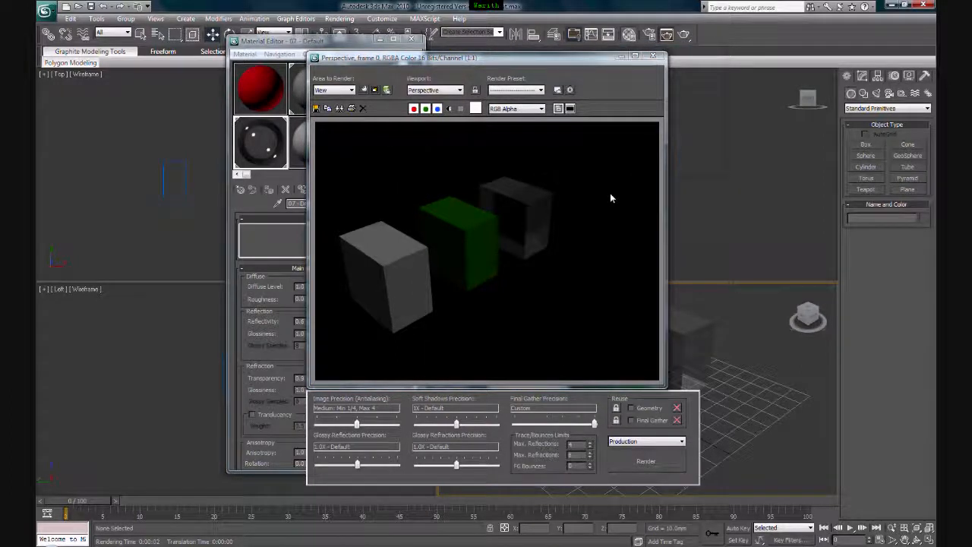
drag(532, 58, 647, 64)
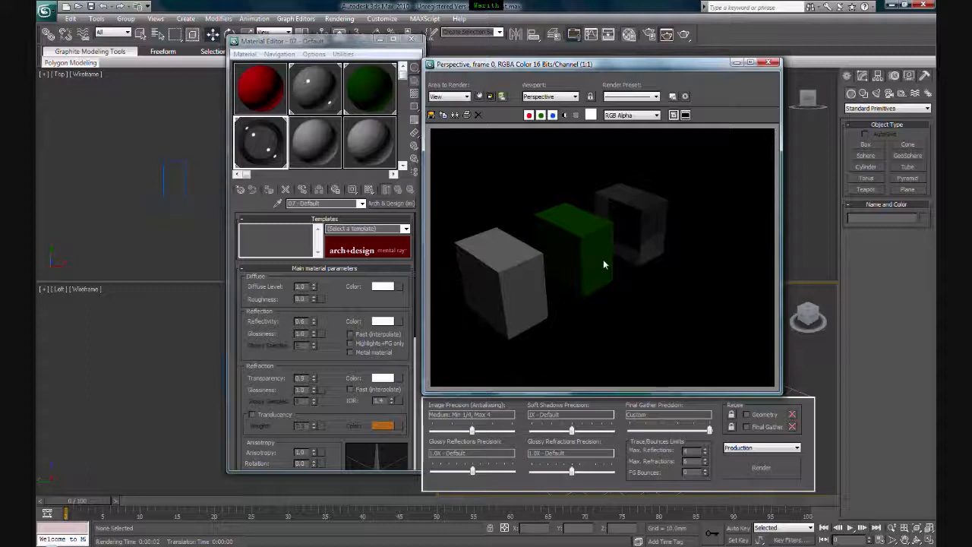
click(769, 62)
Step: Delete the grey box and create a sphere in its place beside the green box
click(536, 397)
key(Delete)
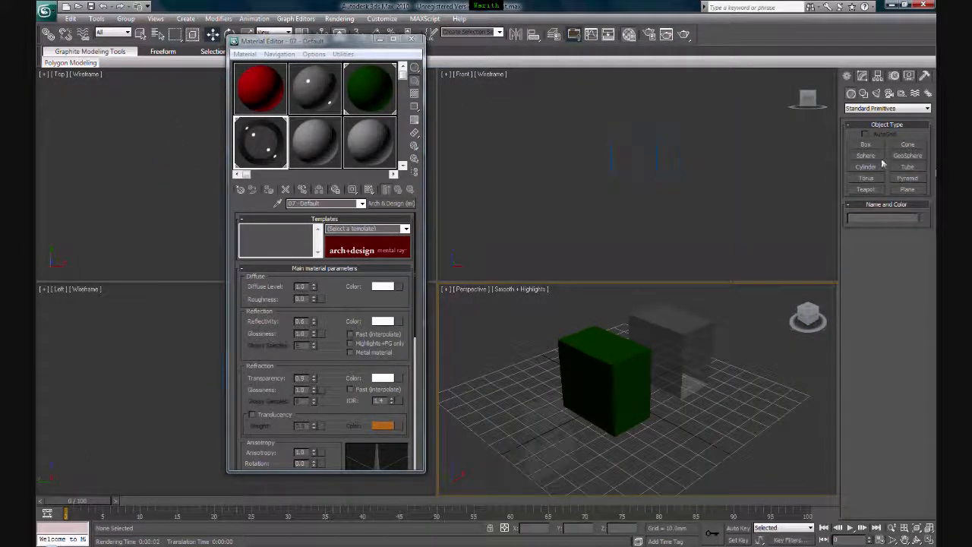
click(878, 156)
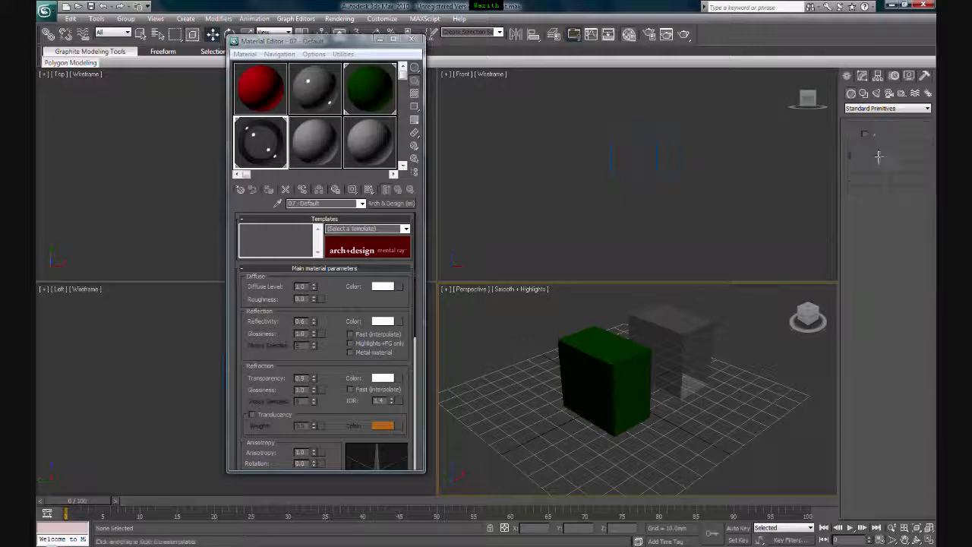
drag(530, 445, 525, 401)
right_click(529, 432)
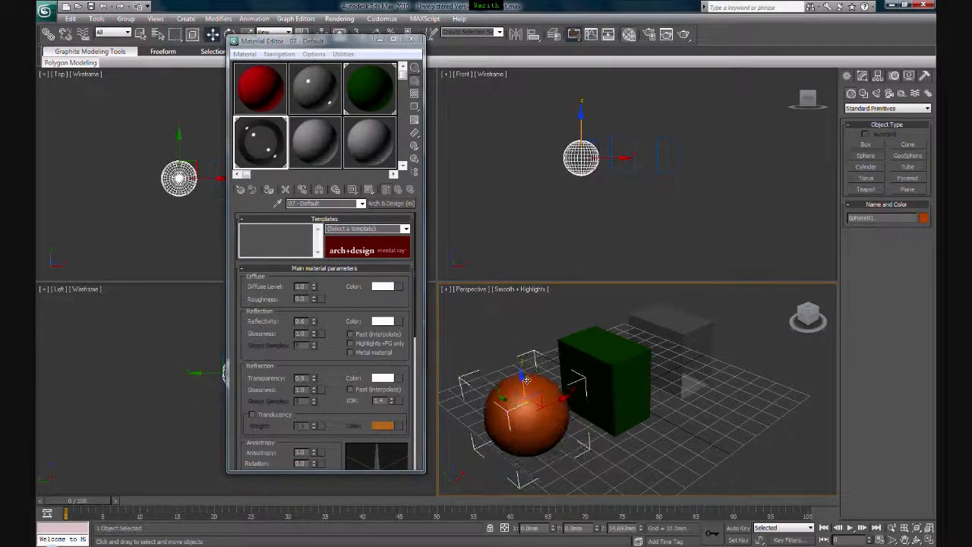
Step: Apply the second slot's grey material to the sphere, render the Perspective view to check it, and close the render
click(332, 87)
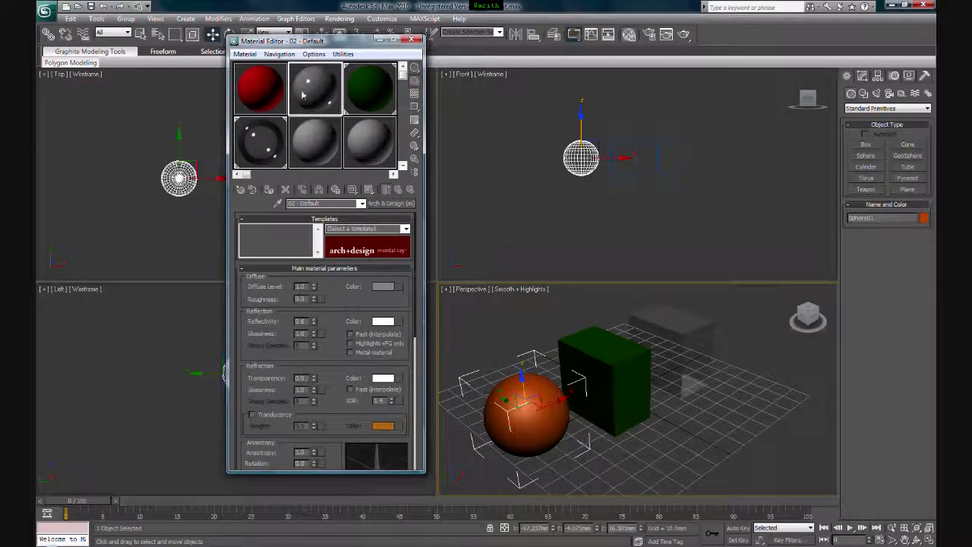
drag(303, 93, 536, 410)
click(605, 465)
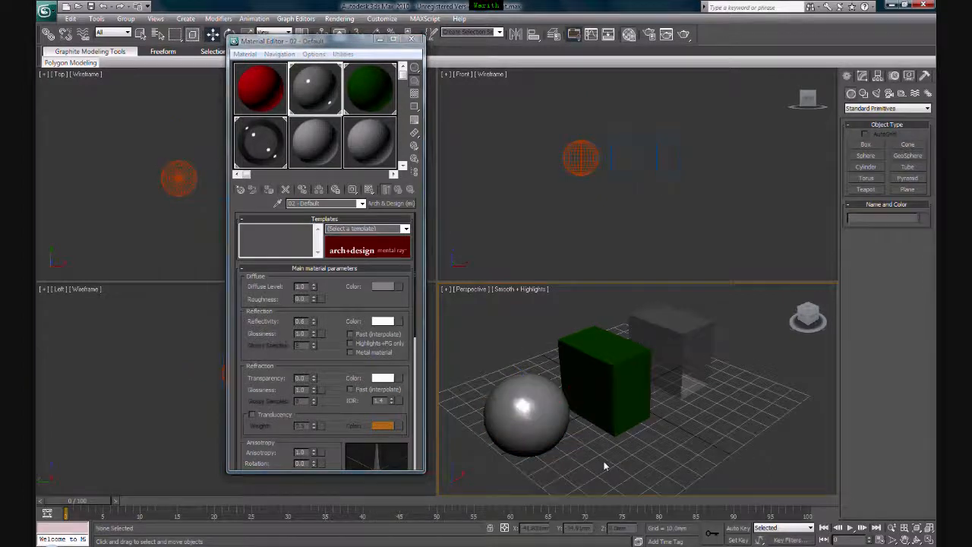
click(684, 35)
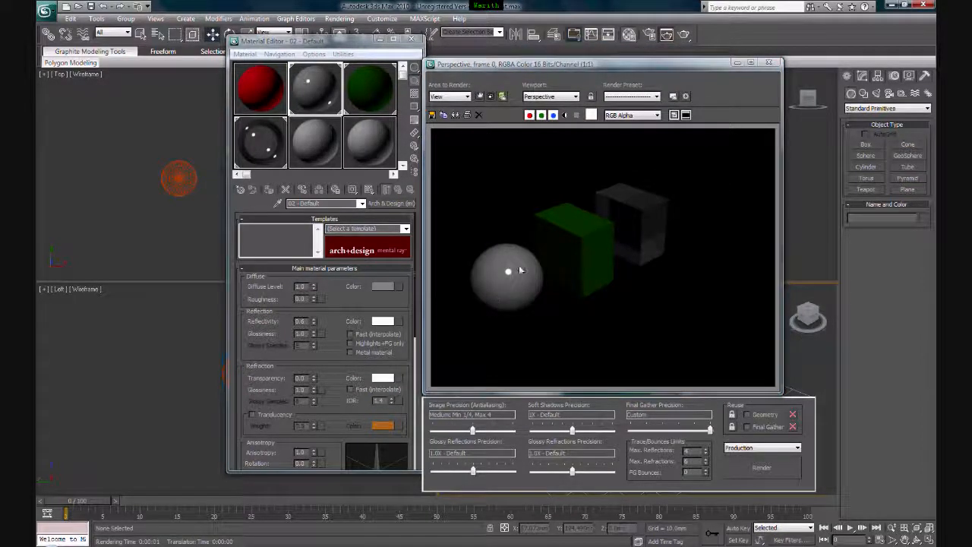
click(767, 65)
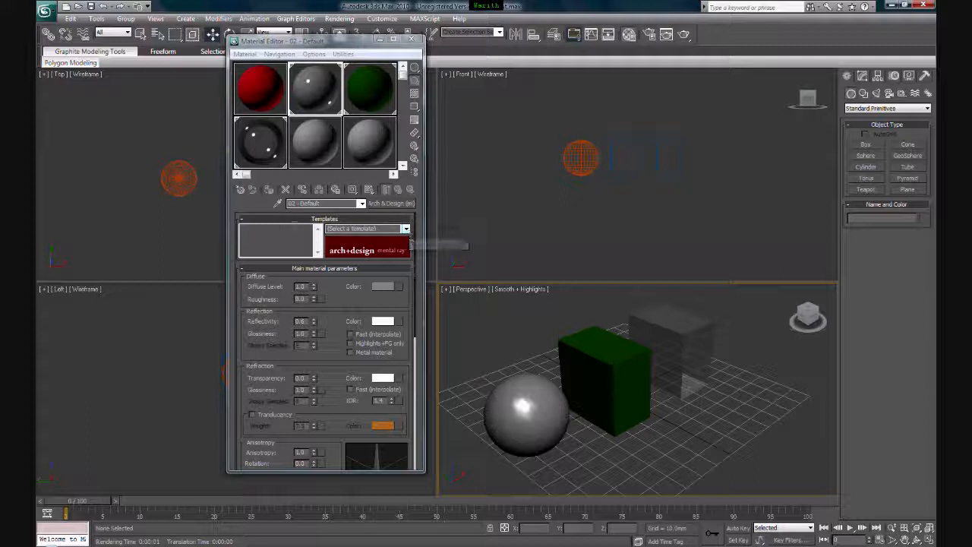
Step: Browse the Arch & Design templates and apply Matte Finish to the sphere's grey material
click(406, 228)
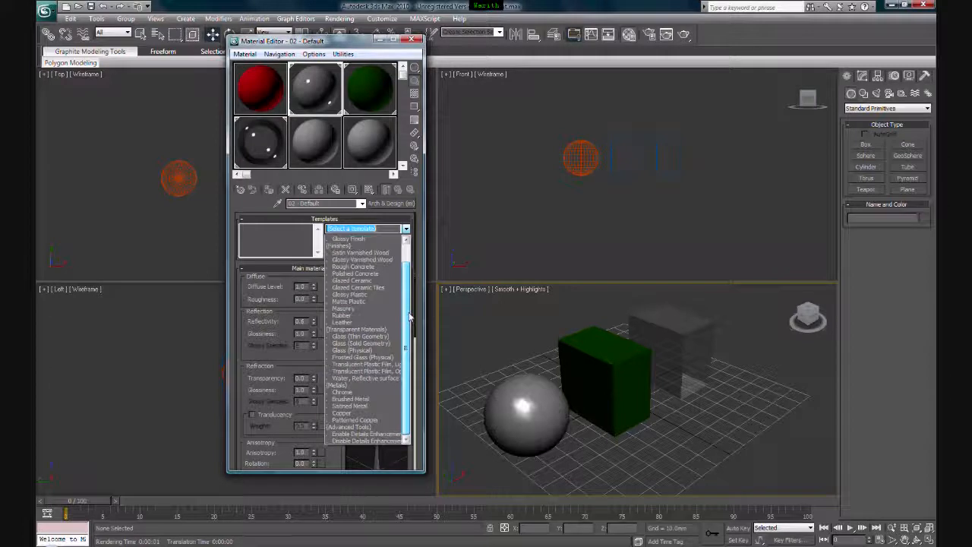
scroll(407, 246, up, 1)
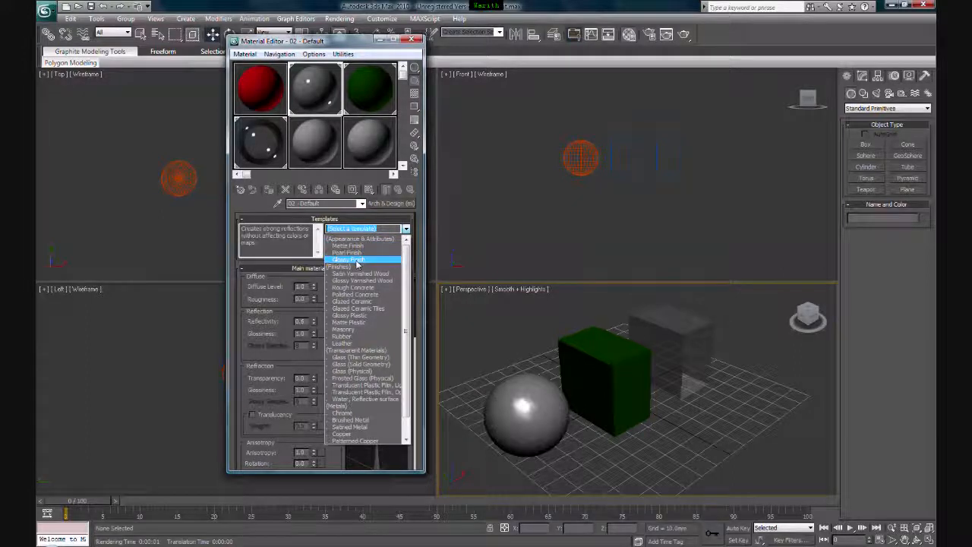
scroll(407, 347, down, 1)
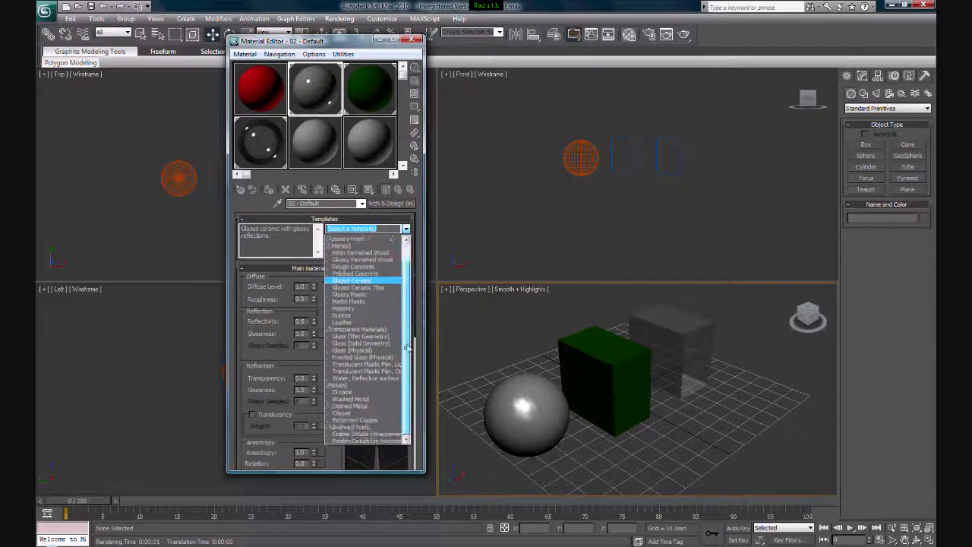
scroll(407, 337, up, 1)
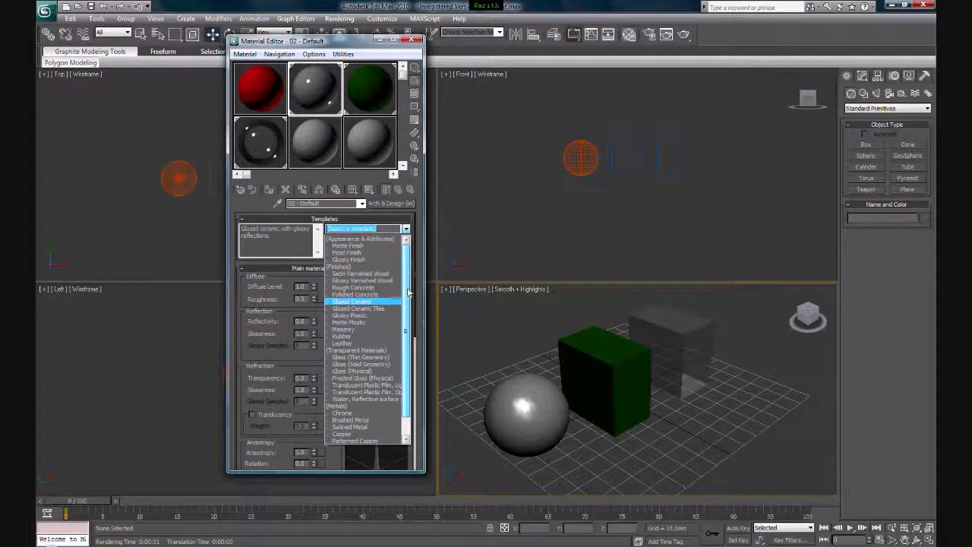
click(377, 246)
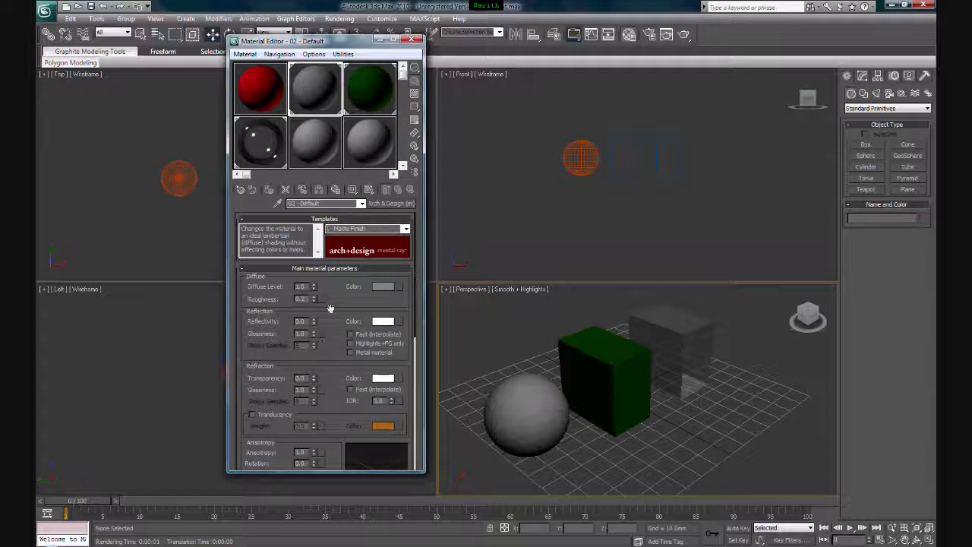
Step: Change the diffuse color of the sphere's Matte Finish material to bright green
click(384, 289)
click(281, 78)
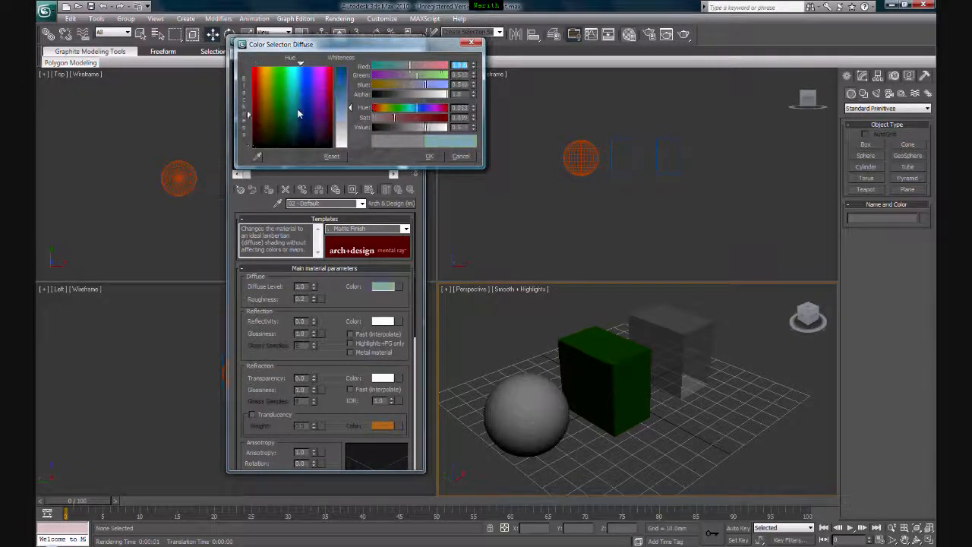
mouse_move(350, 107)
mouse_down()
mouse_move(350, 86)
mouse_move(350, 99)
mouse_up()
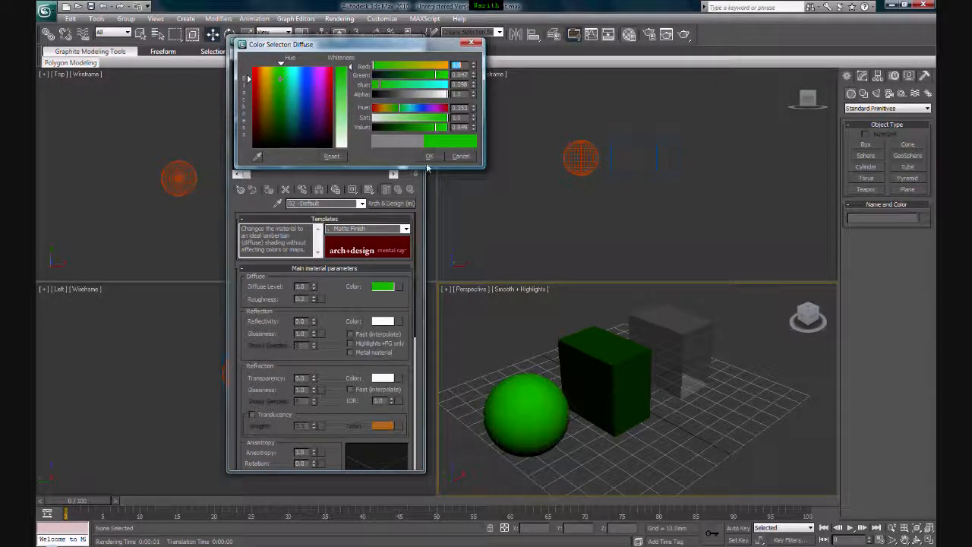
click(429, 156)
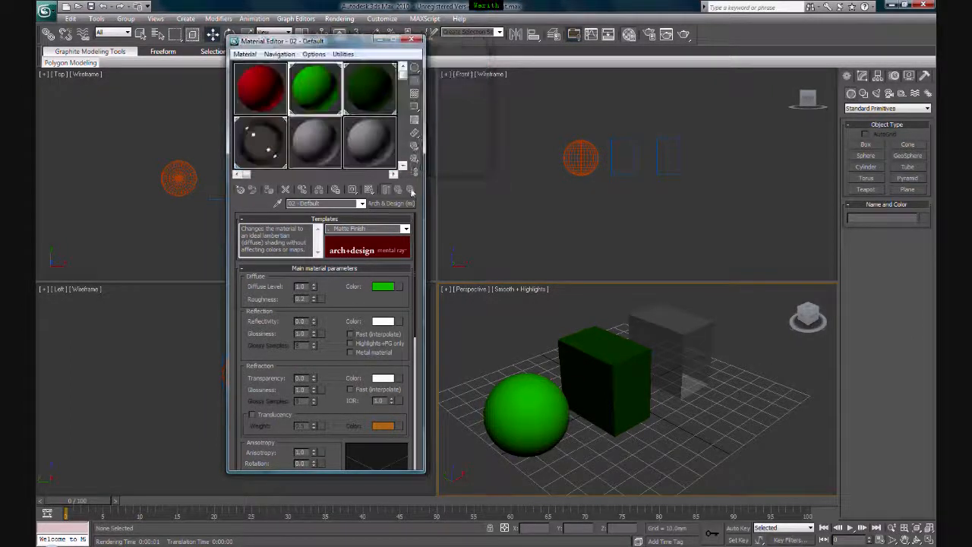
Step: Apply the Glossy Finish template to the third slot's dark green material and change its diffuse color to purple
click(369, 110)
click(405, 228)
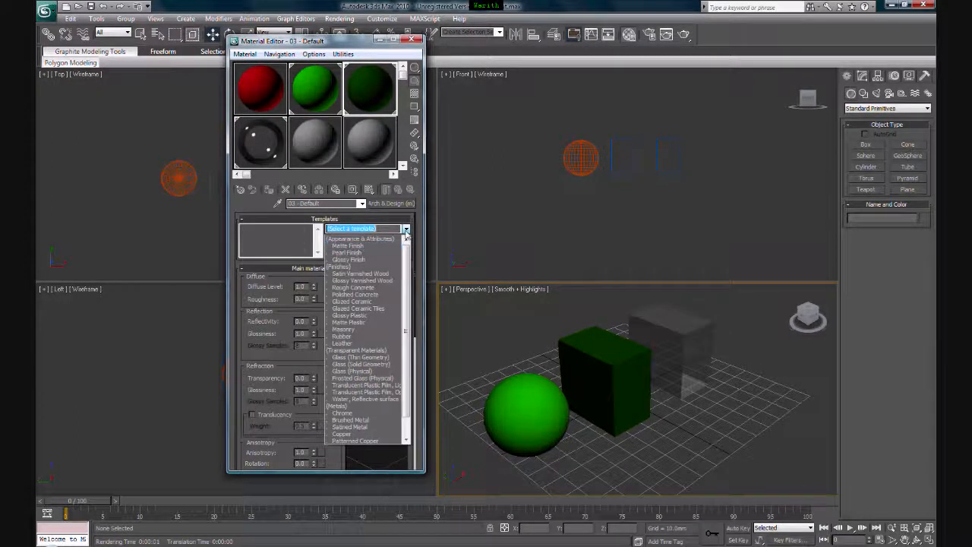
click(372, 260)
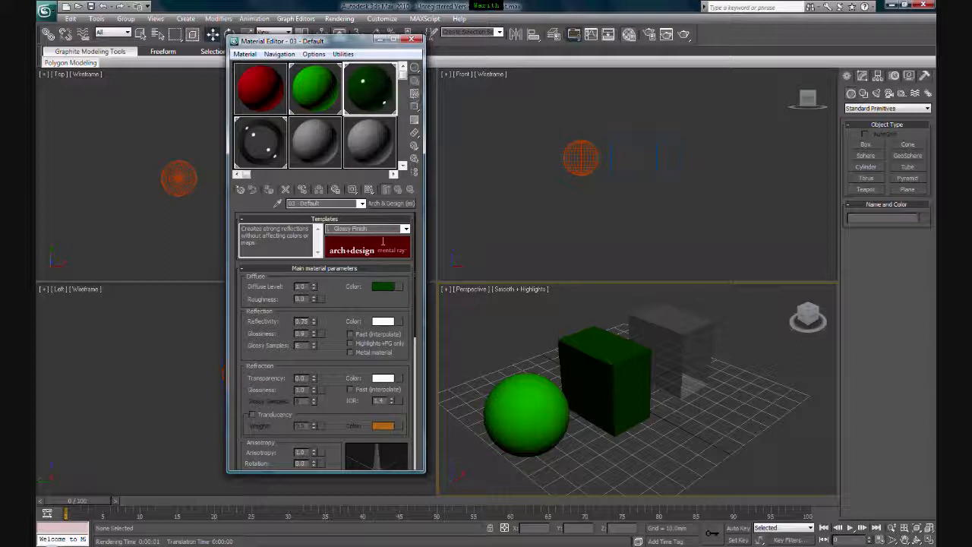
click(382, 287)
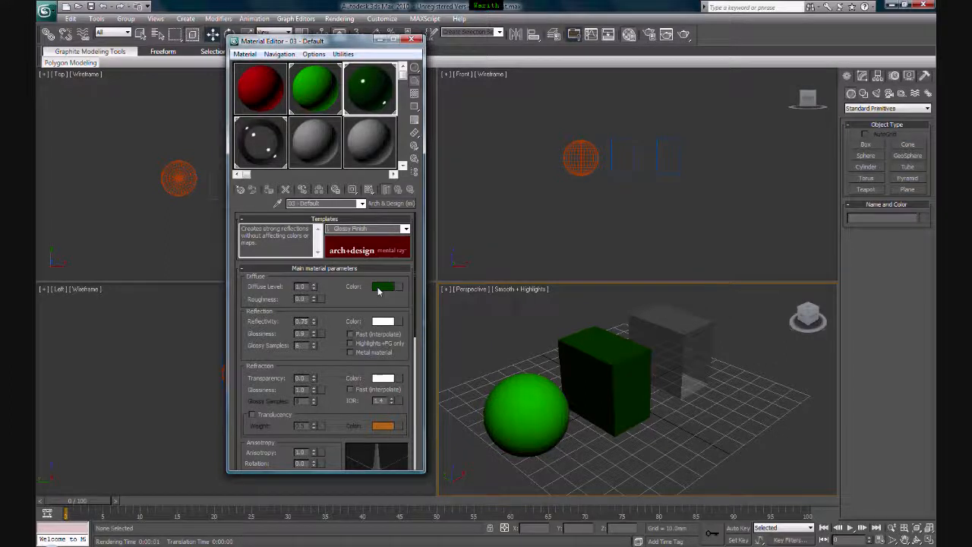
click(310, 97)
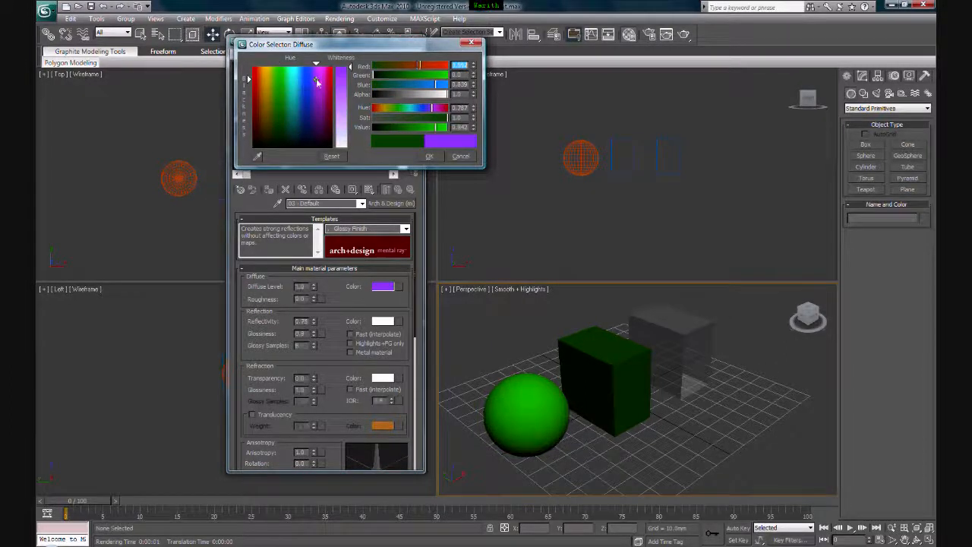
click(429, 155)
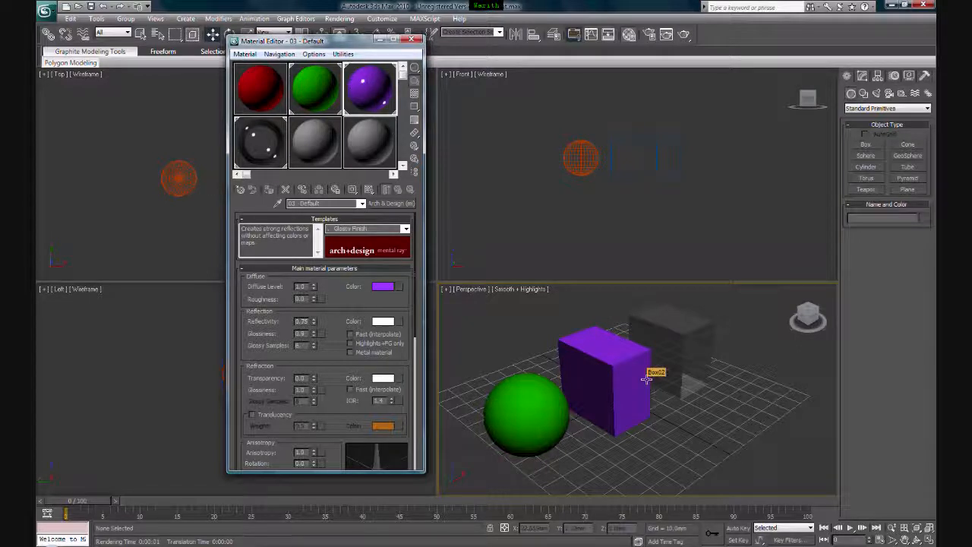
Step: Apply the Chrome template to the transparent box's material in the fourth slot, and leave the box deselected
click(683, 348)
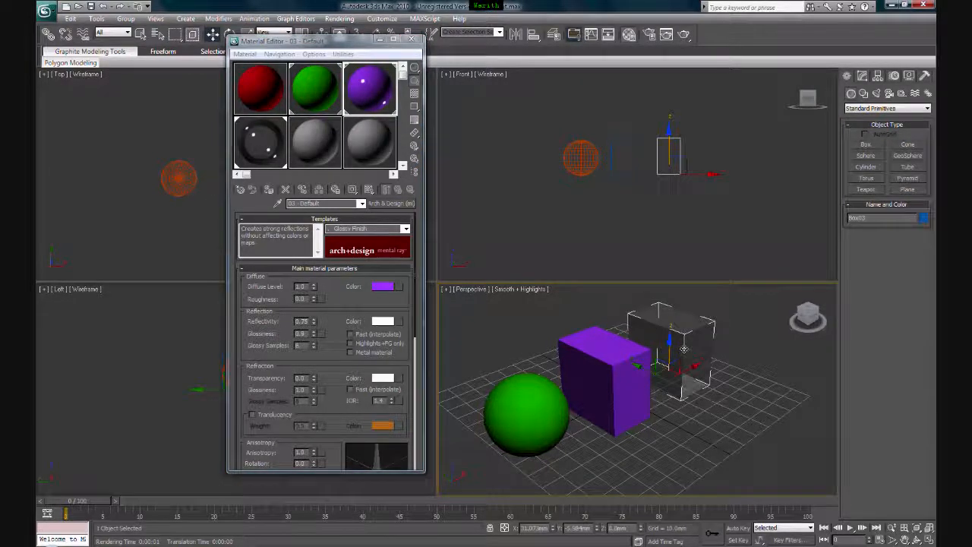
click(255, 164)
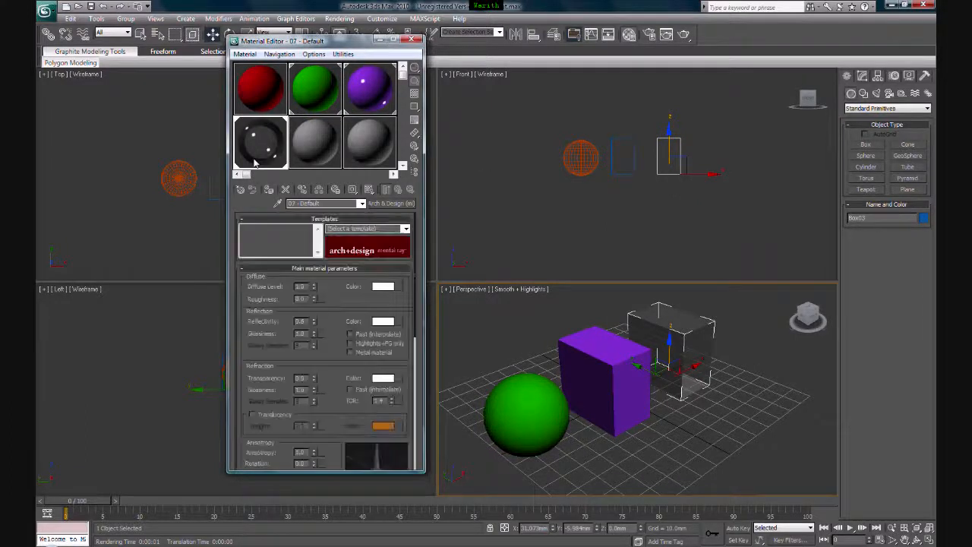
click(405, 228)
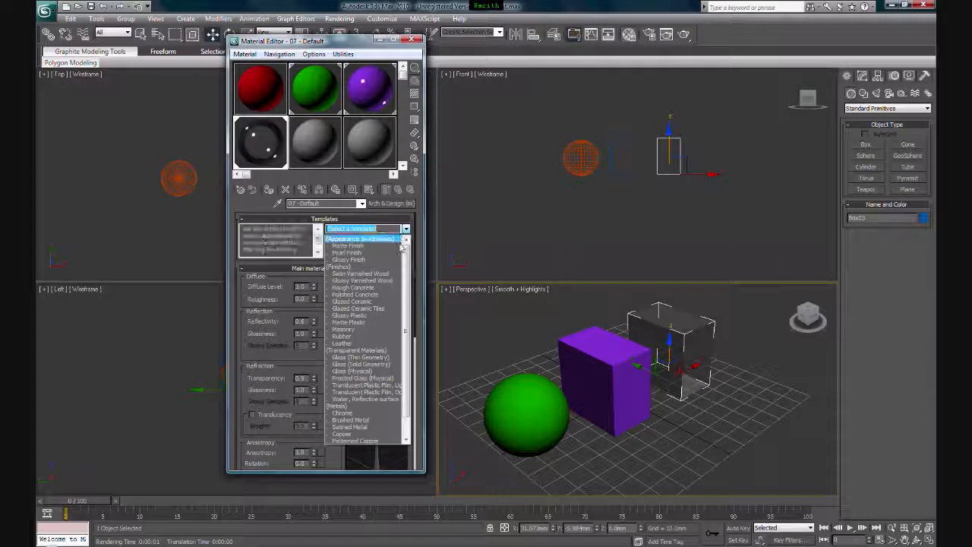
drag(409, 279, 409, 315)
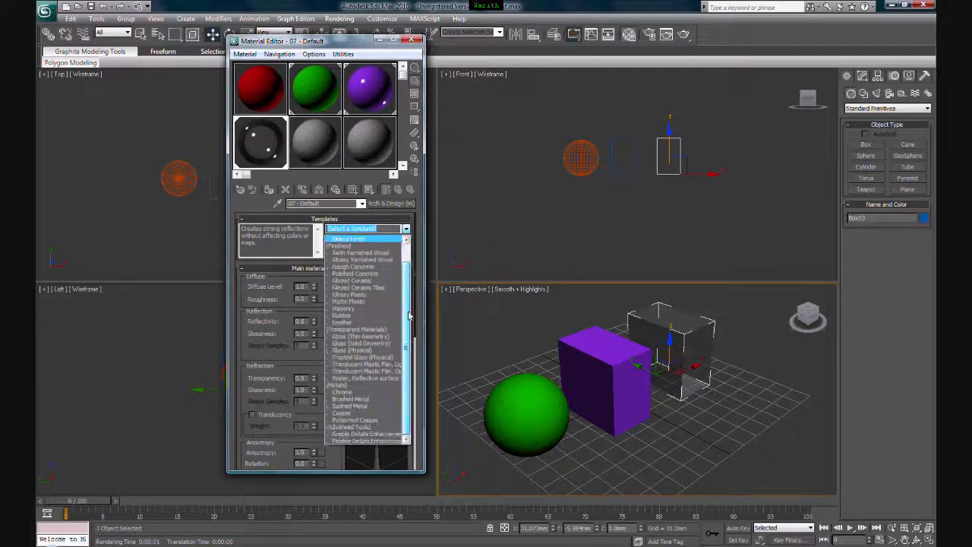
click(365, 393)
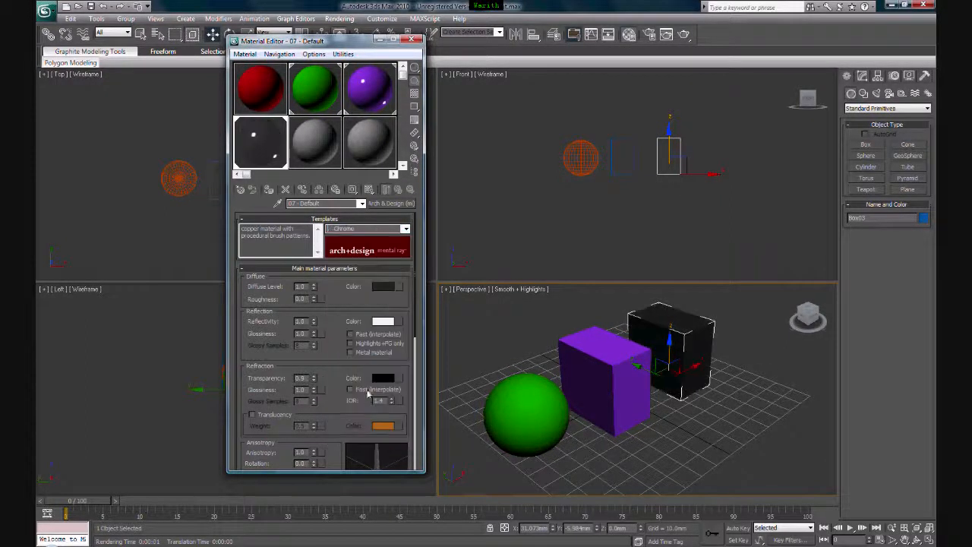
click(774, 368)
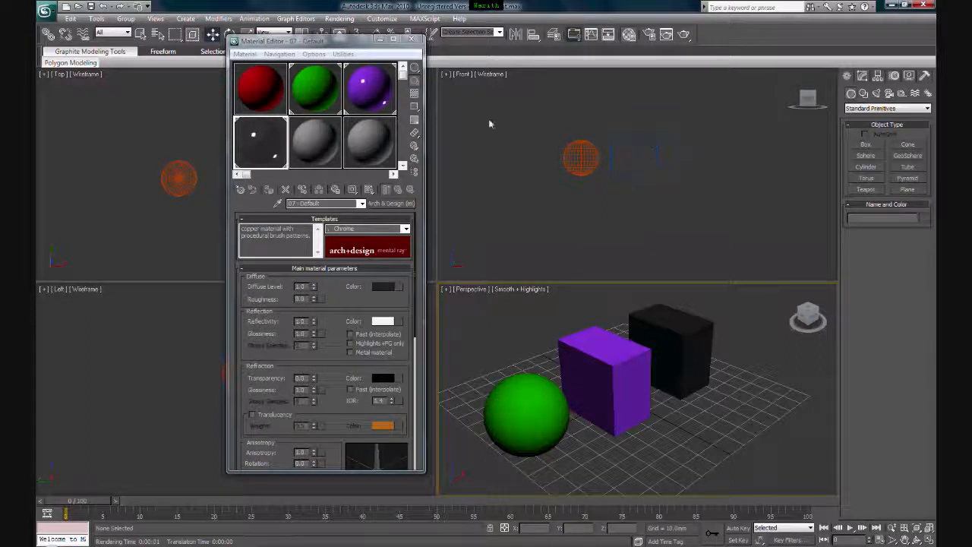
Step: Convert the fifth slot's material to Arch & Design and apply the Satin Varnished Wood template
click(328, 153)
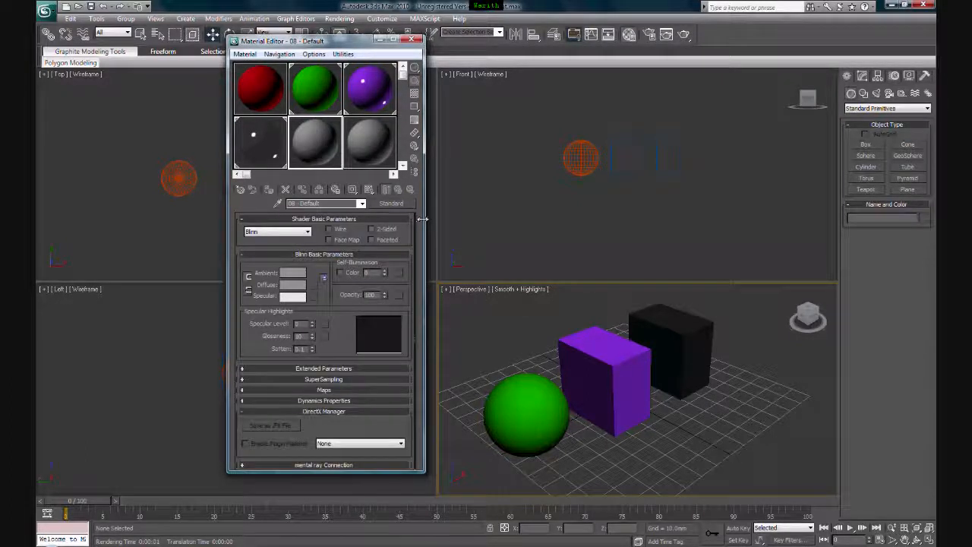
click(391, 204)
double_click(383, 89)
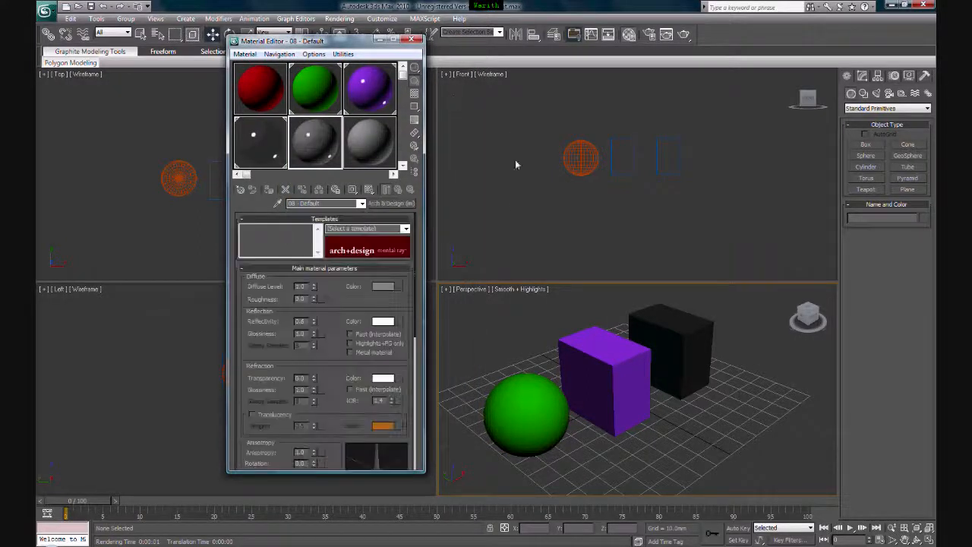
click(406, 230)
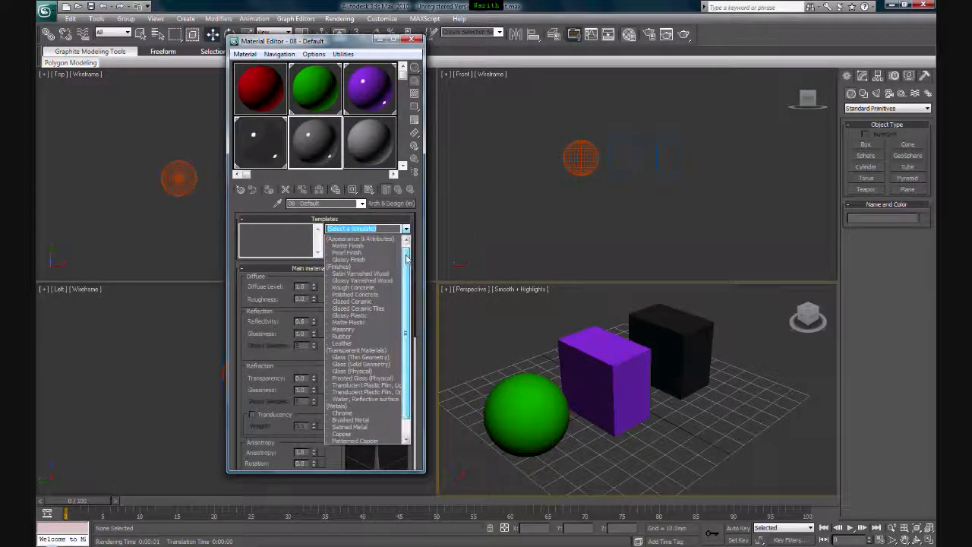
scroll(404, 263, down, 2)
scroll(405, 263, down, 2)
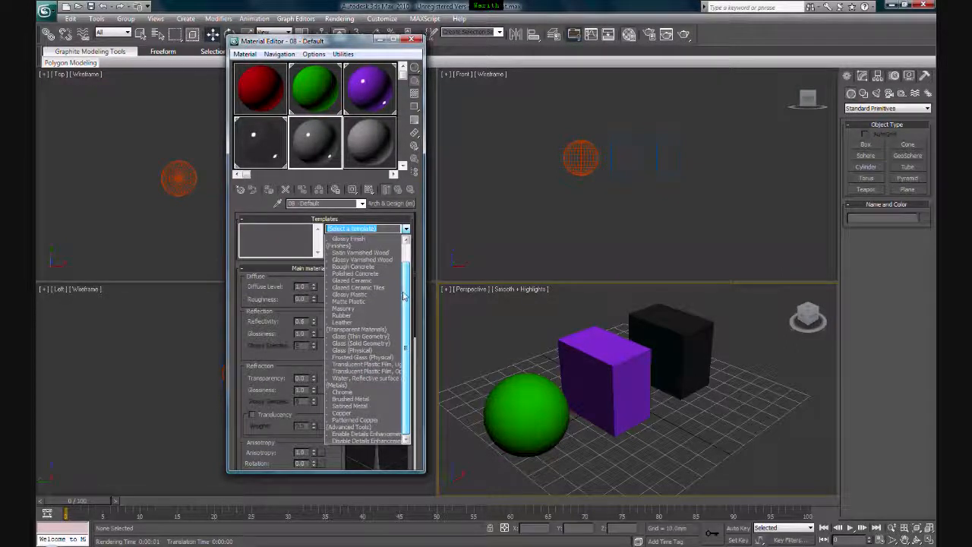
scroll(403, 296, up, 3)
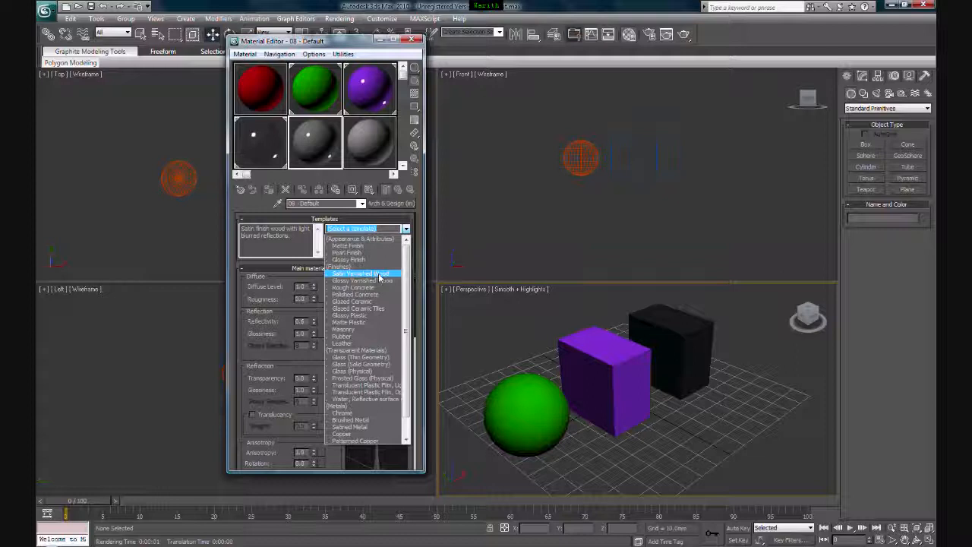
click(379, 275)
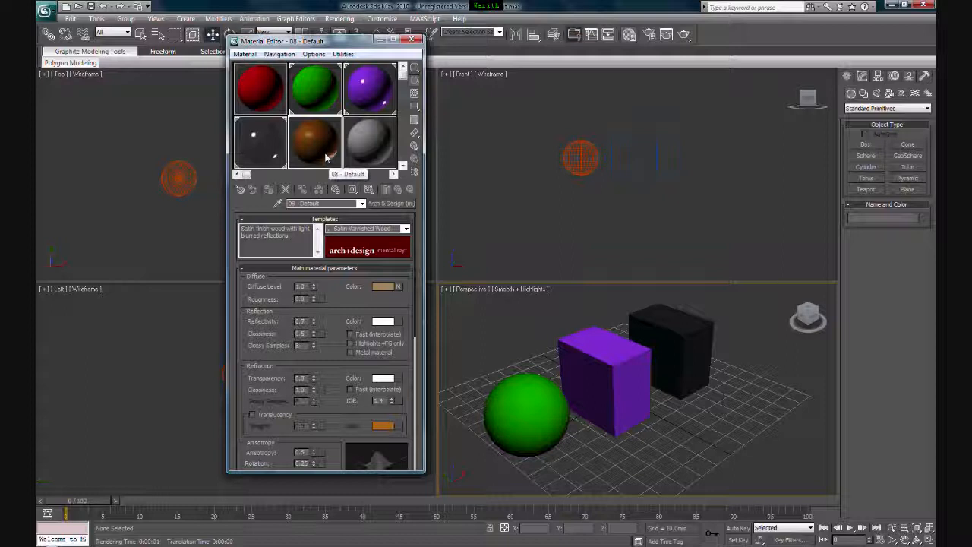
Step: Assign the varnished wood material to the sphere, render the Perspective view to check it, and close the render
drag(326, 156, 524, 408)
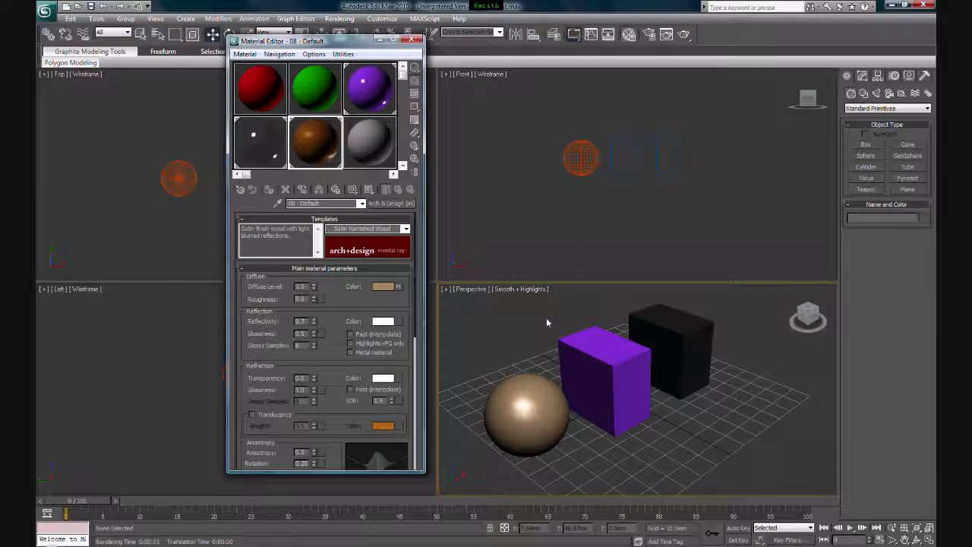
click(684, 34)
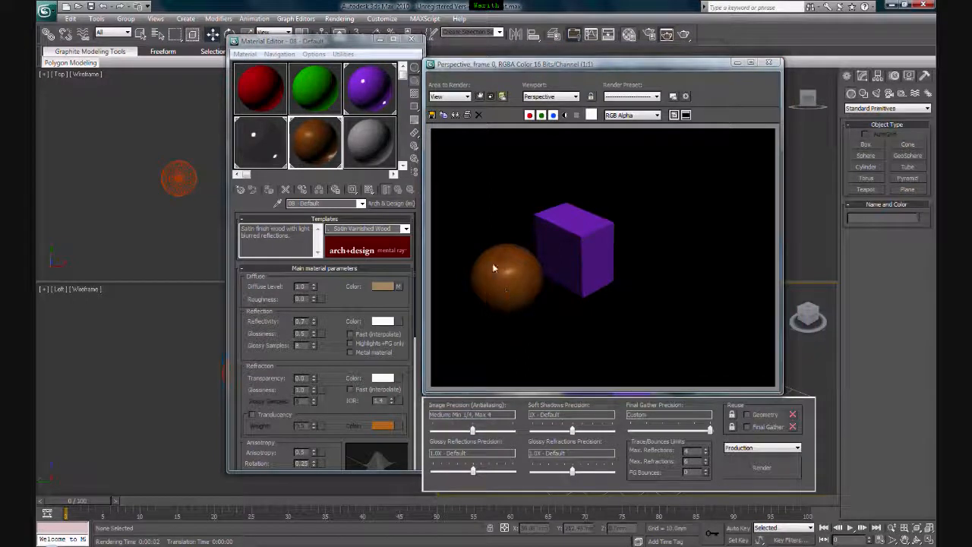
click(771, 64)
click(771, 63)
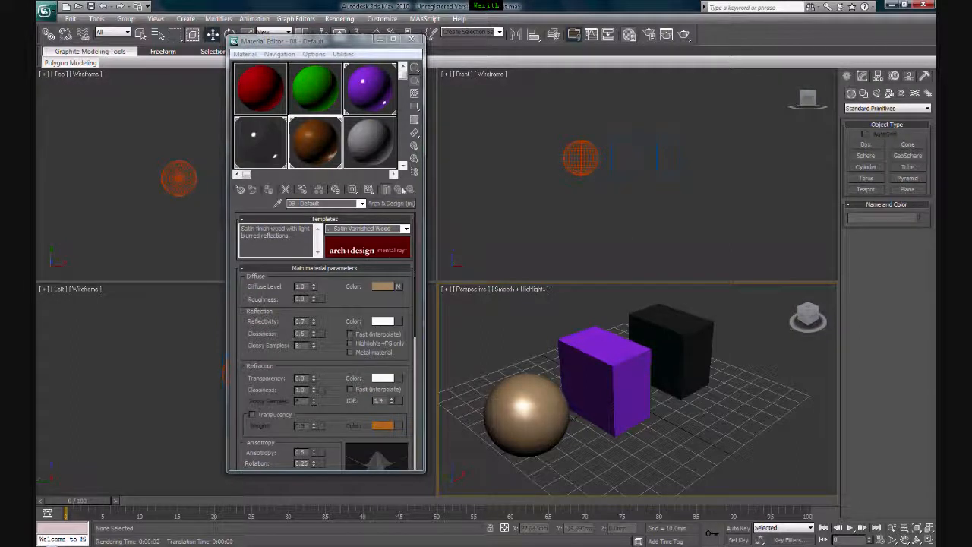
Step: Switch the sphere's material to the Rough Concrete template, render the Perspective view to inspect it, and close the render
click(406, 229)
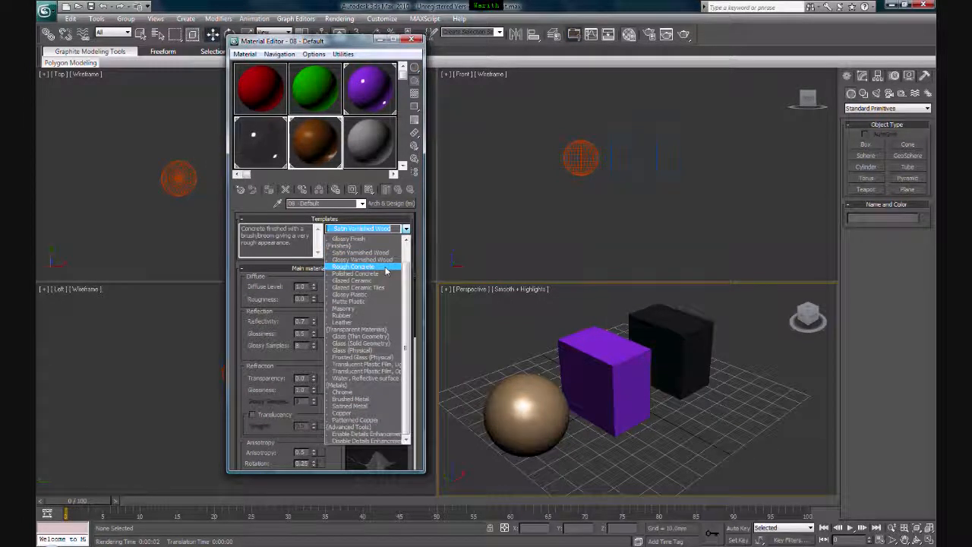
click(385, 267)
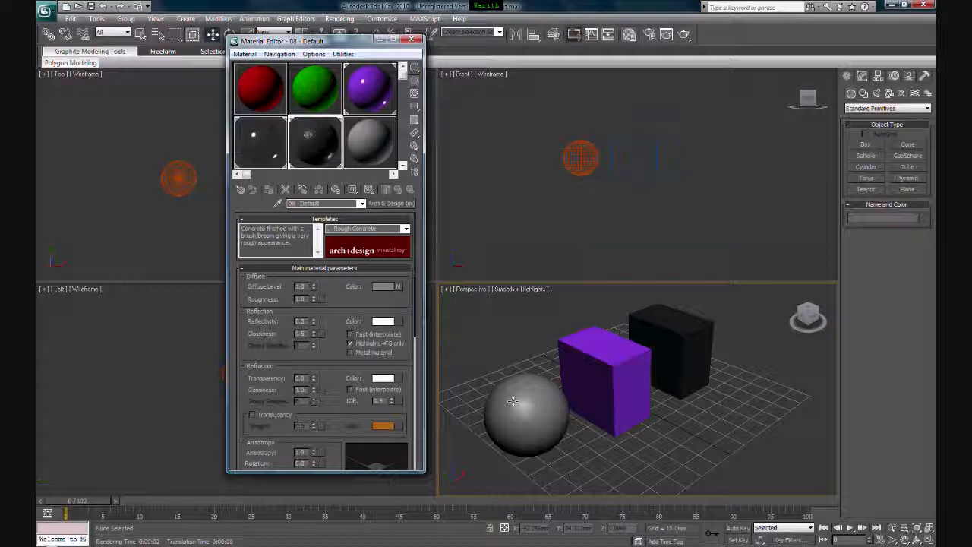
click(684, 34)
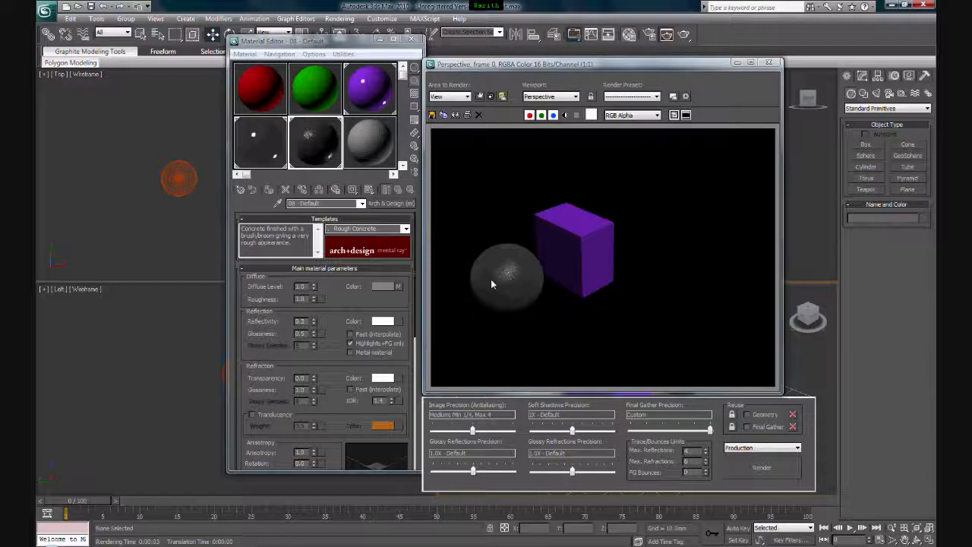
click(769, 63)
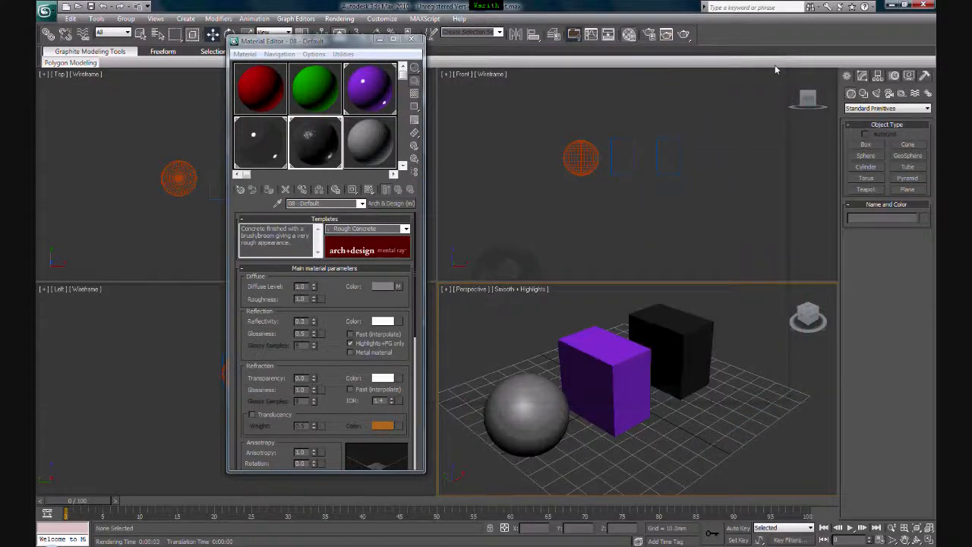
click(416, 261)
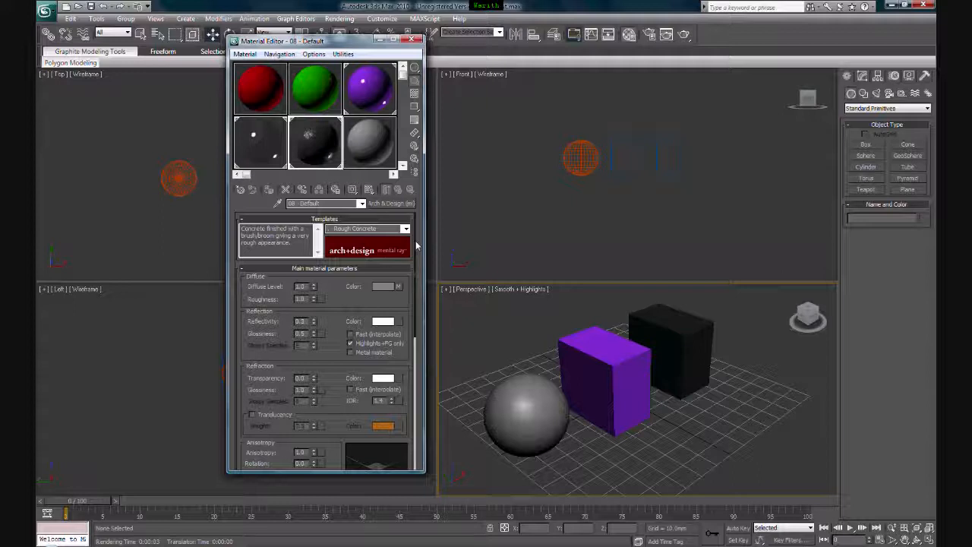
Step: Convert the sixth slot's material to Arch & Design and apply the Glossy Finish template
click(370, 142)
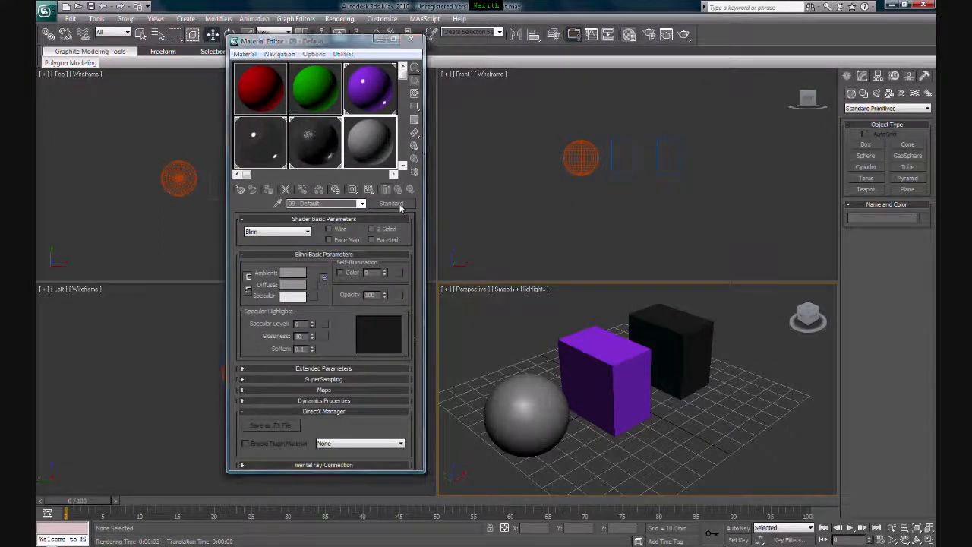
click(400, 205)
double_click(446, 193)
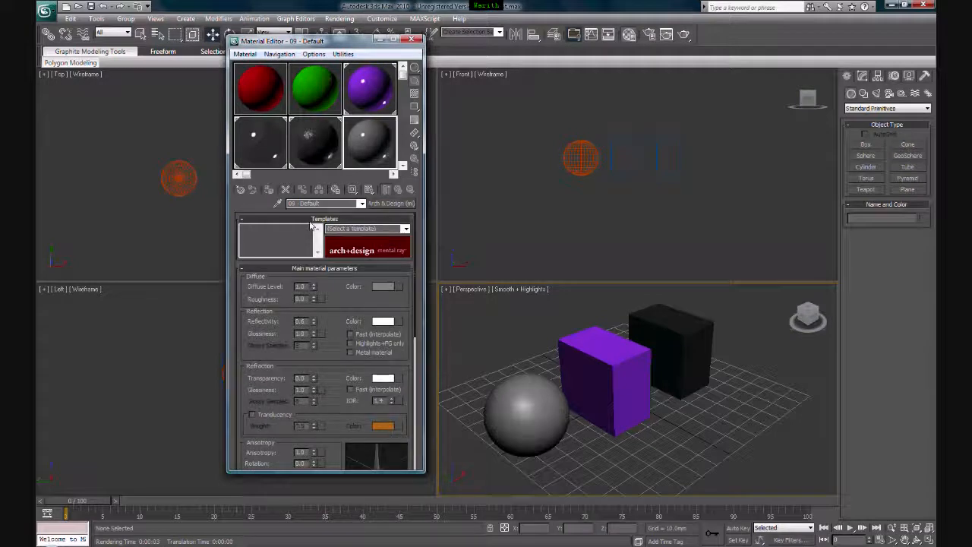
click(360, 228)
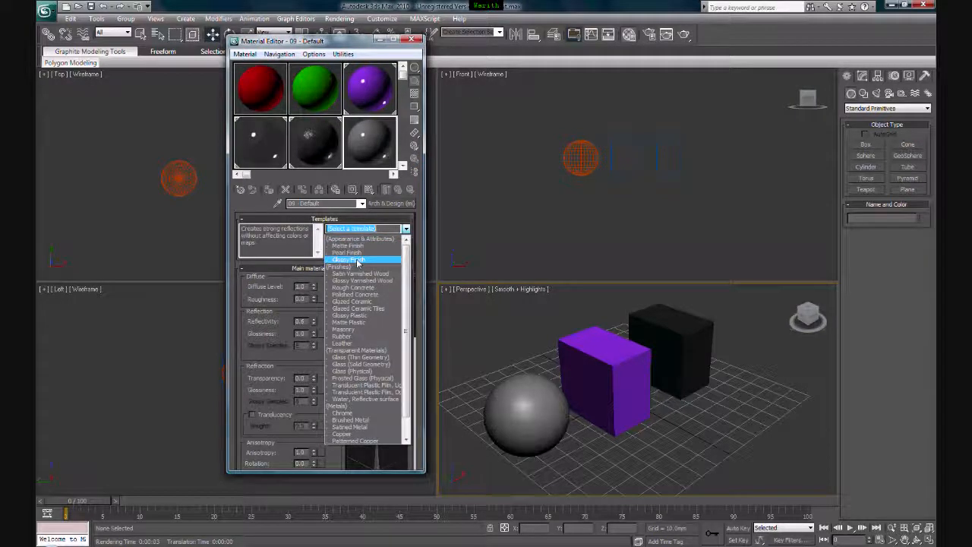
click(357, 260)
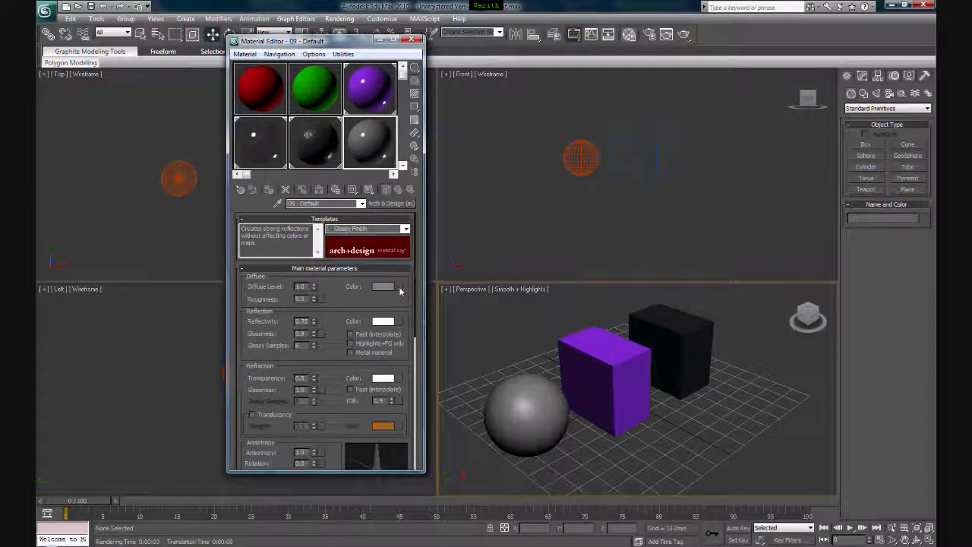
Step: Load the orange-brown tile image from the Desktop's tile folder as a Bitmap map for the sixth material's diffuse color
click(400, 287)
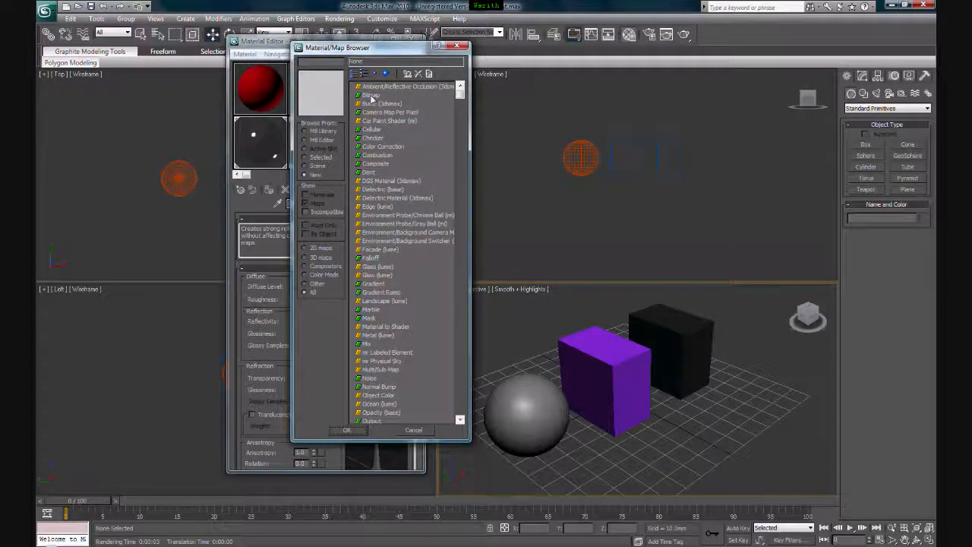
click(371, 95)
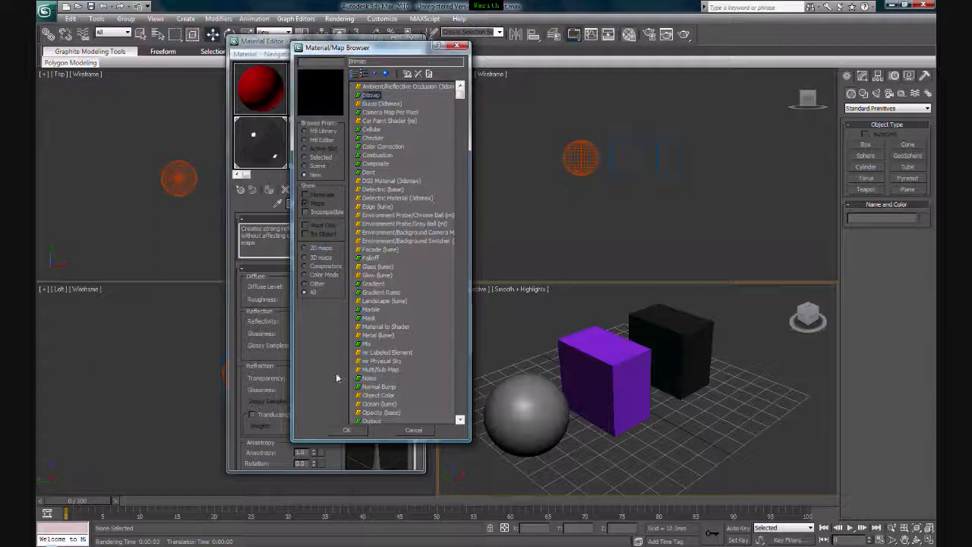
click(346, 430)
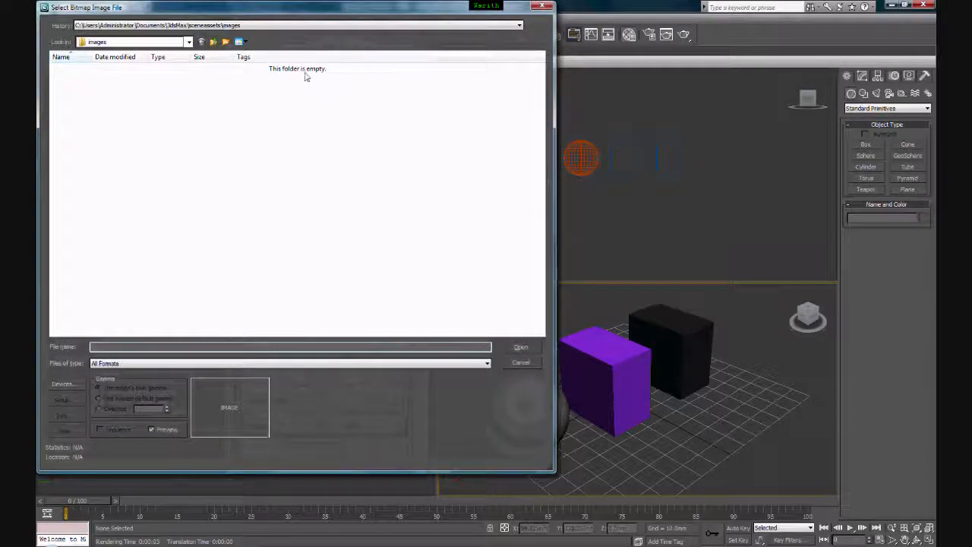
click(99, 43)
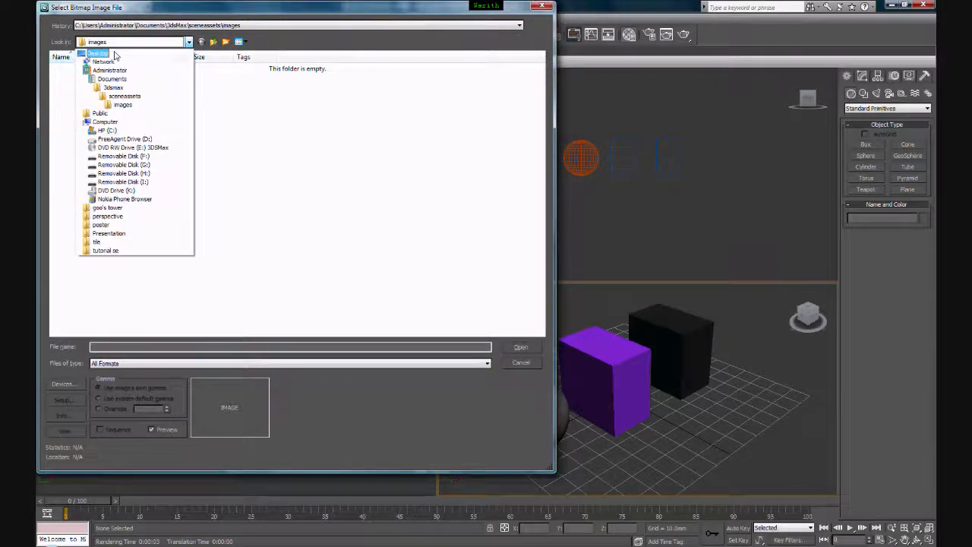
click(114, 55)
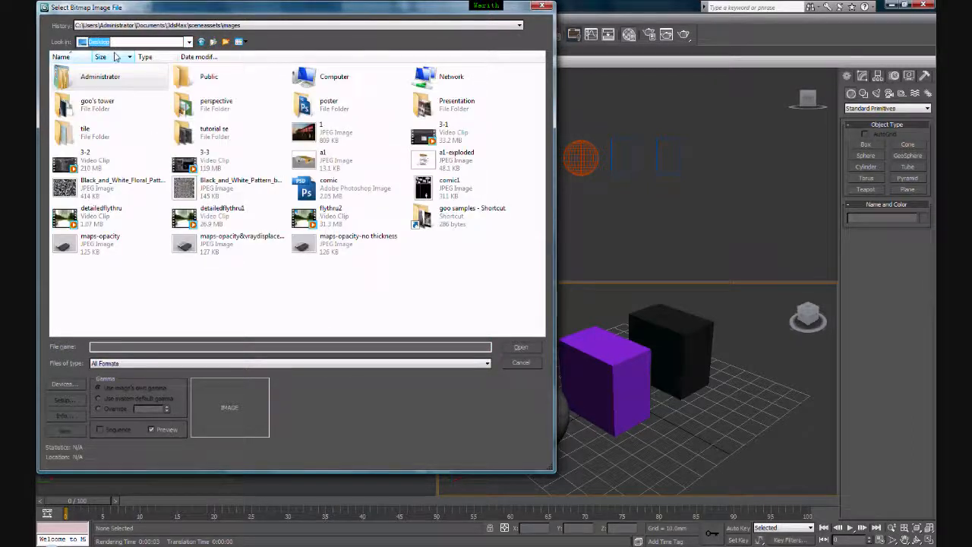
double_click(112, 139)
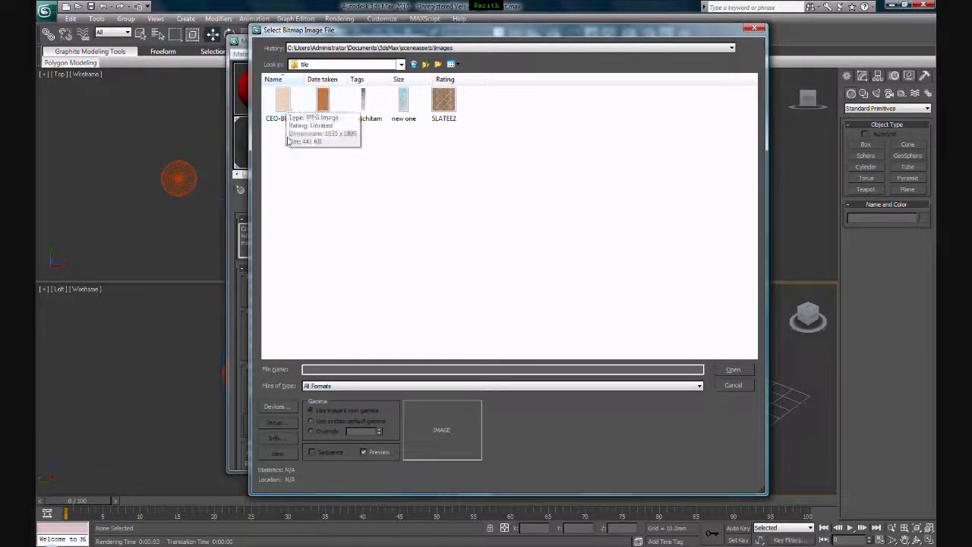
click(323, 101)
click(734, 370)
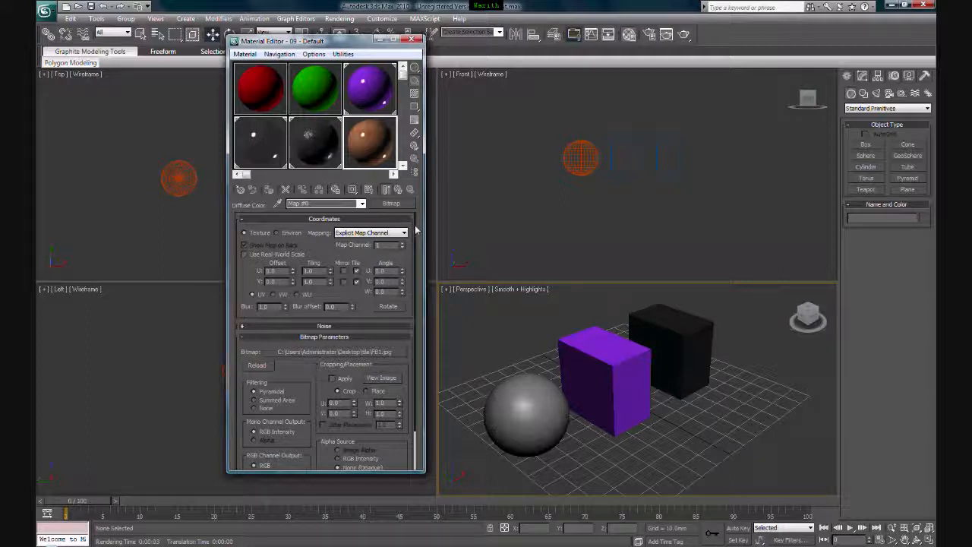
Step: Look over the tile bitmap's coordinates and parameters and return to the parent Arch & Design material's settings
scroll(416, 237, down, 1)
scroll(414, 233, down, 2)
scroll(410, 278, up, 3)
click(399, 190)
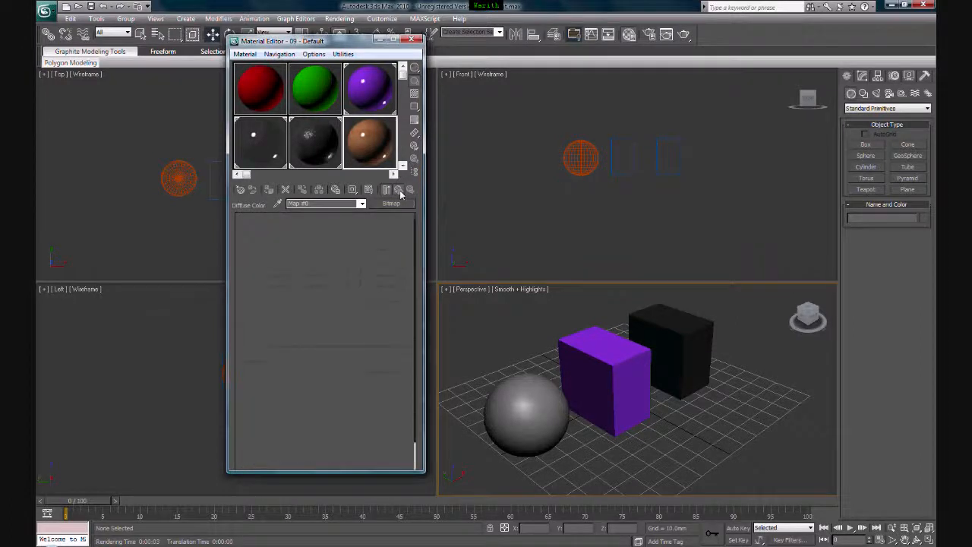
scroll(415, 250, down, 3)
scroll(416, 251, up, 3)
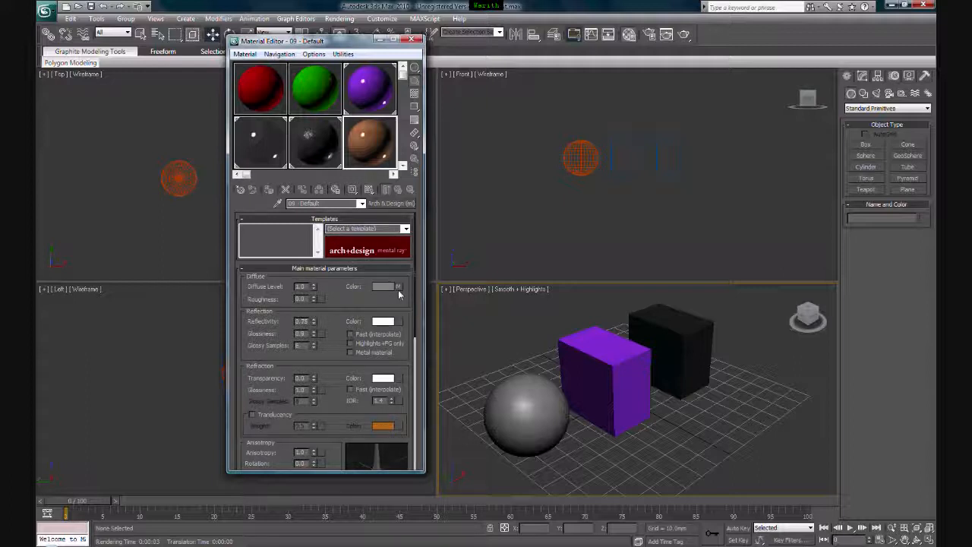
Step: Assign the tile material to the rear box and show its map in the viewport
mouse_move(378, 146)
mouse_down()
mouse_move(552, 285)
mouse_move(618, 371)
mouse_move(676, 331)
mouse_up()
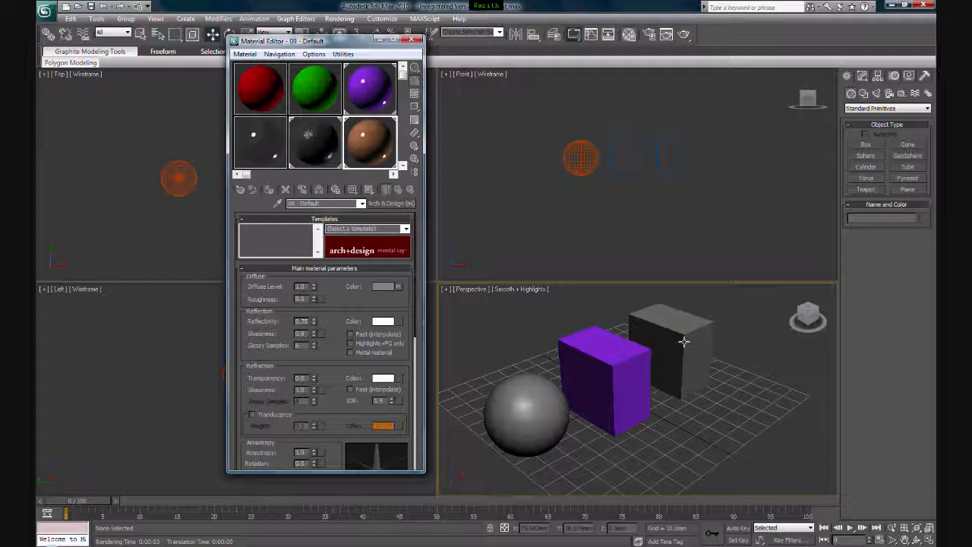
click(369, 190)
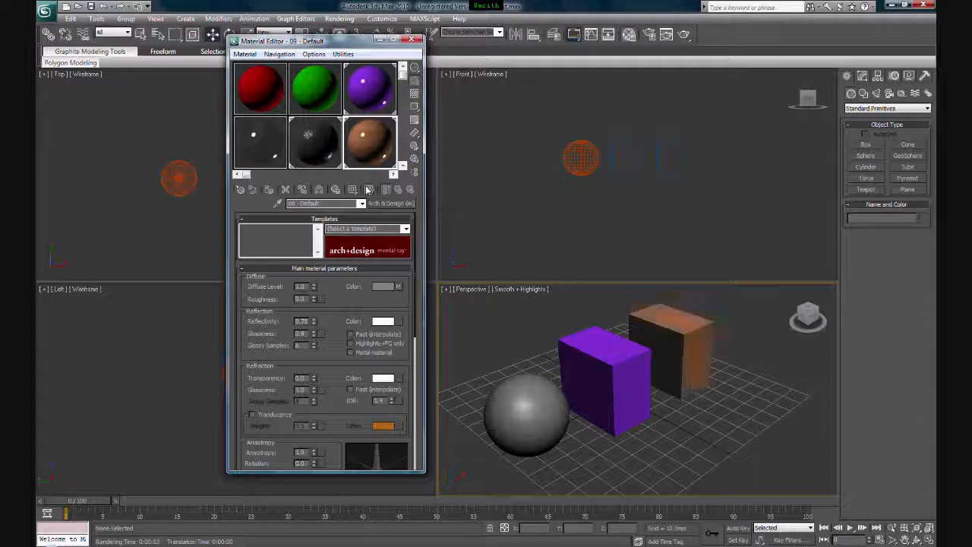
click(668, 327)
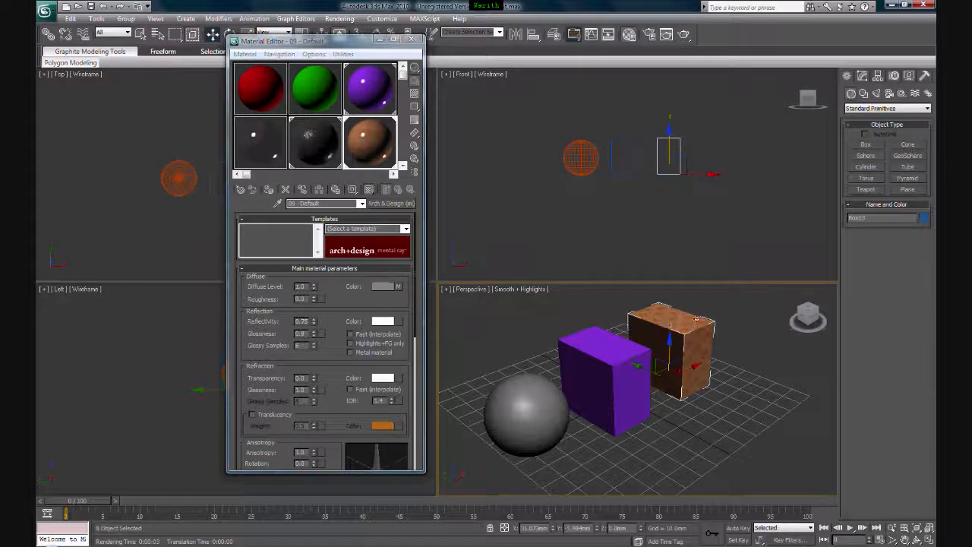
click(730, 323)
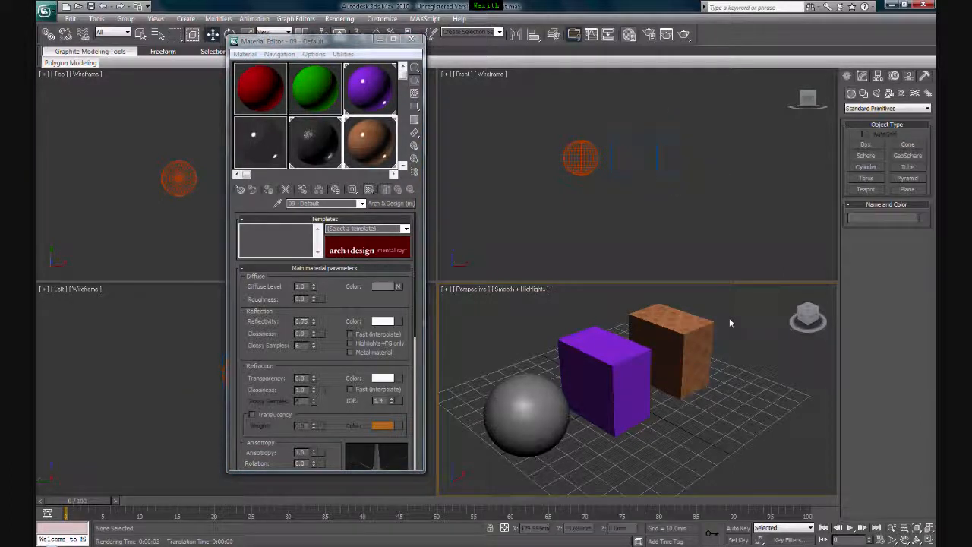
Step: Render the Perspective view, inspect the tile texture on the rear box up close, and close the render
click(684, 36)
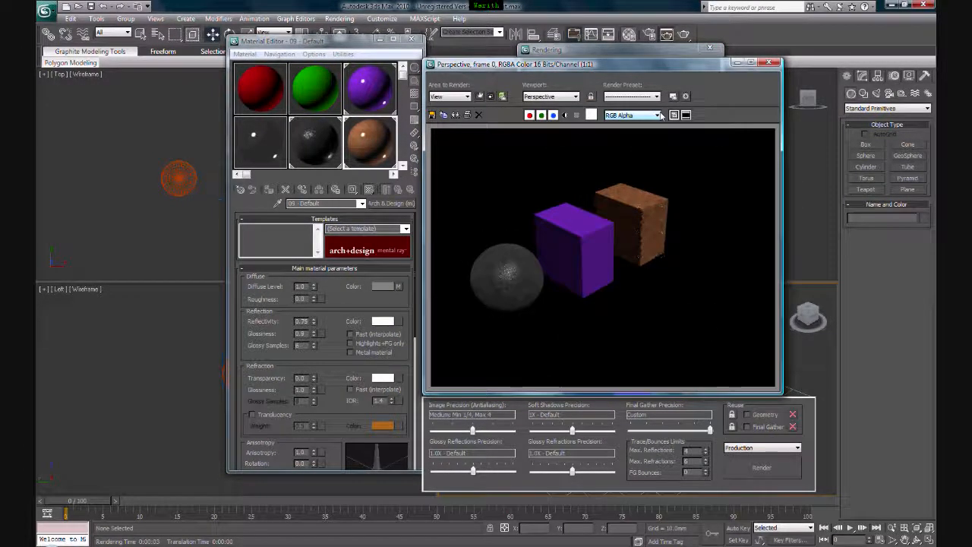
scroll(634, 199, up, 1)
scroll(642, 214, up, 2)
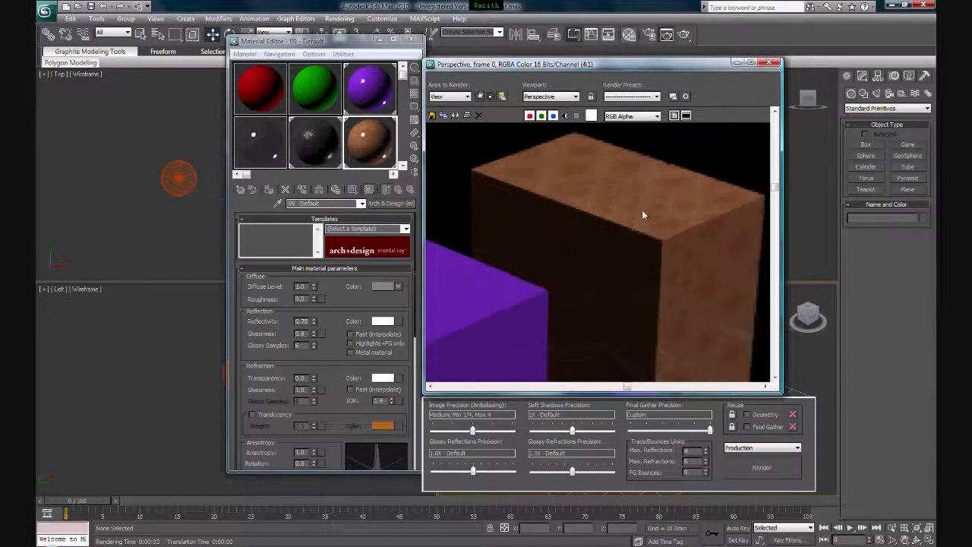
scroll(663, 226, down, 1)
scroll(664, 226, down, 2)
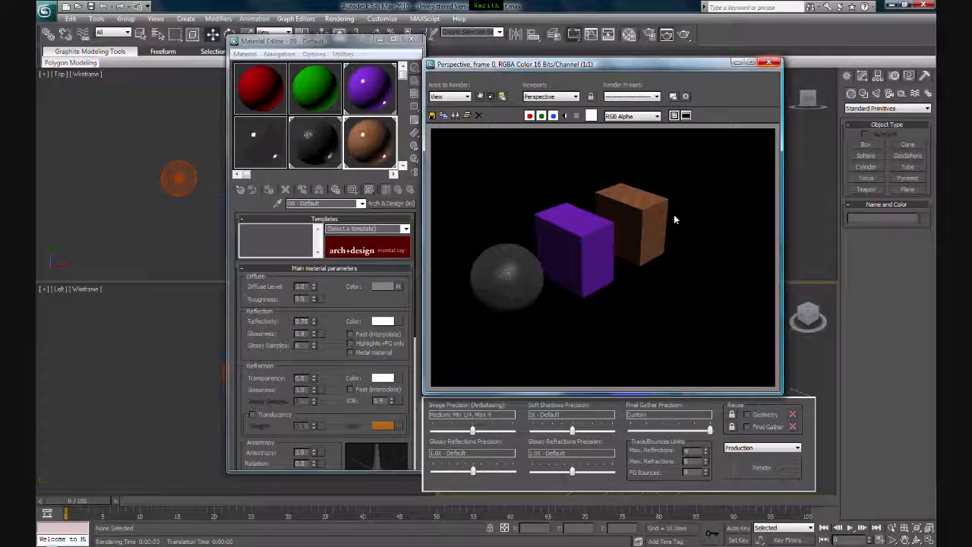
click(768, 62)
Step: Close the Material Editor and delete both boxes and the sphere from the scene
click(411, 38)
drag(741, 308, 495, 455)
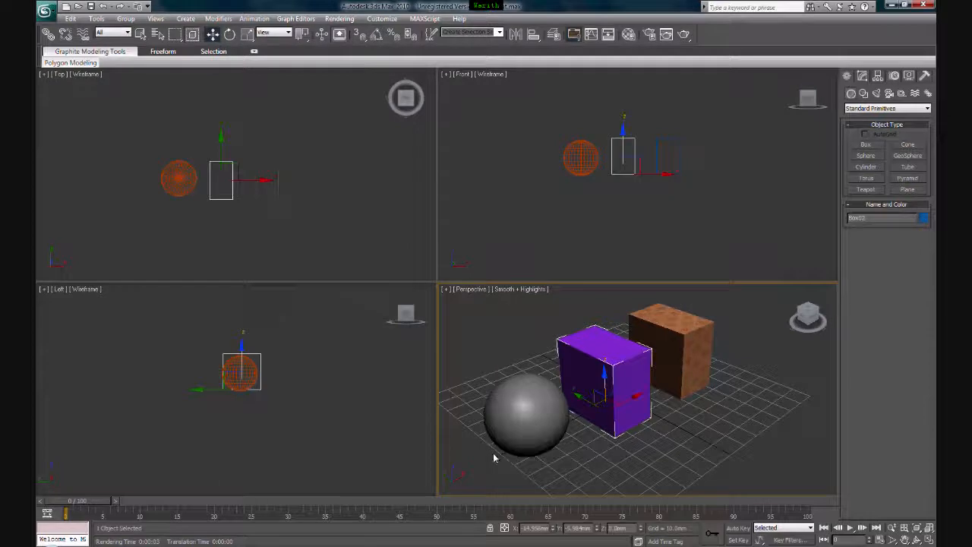
drag(737, 317, 479, 456)
key(Delete)
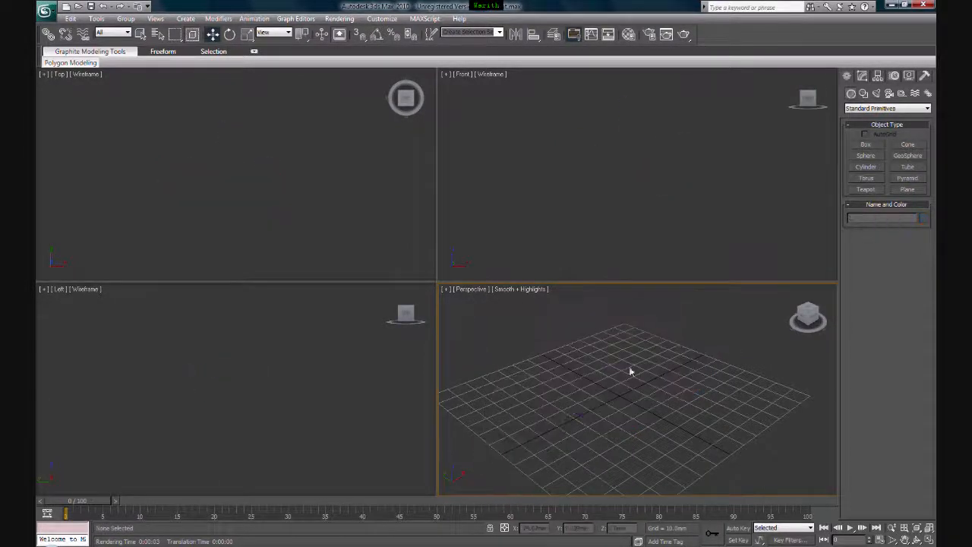
Step: Create a flat box about 167.5 mm long, 128.8 mm wide and 7.2 mm high in the Perspective view
click(867, 144)
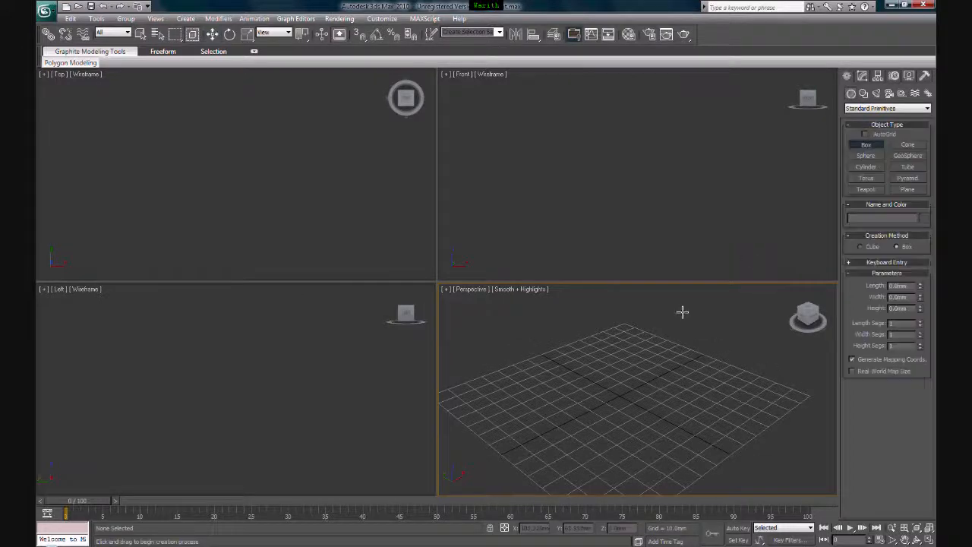
drag(578, 310, 584, 504)
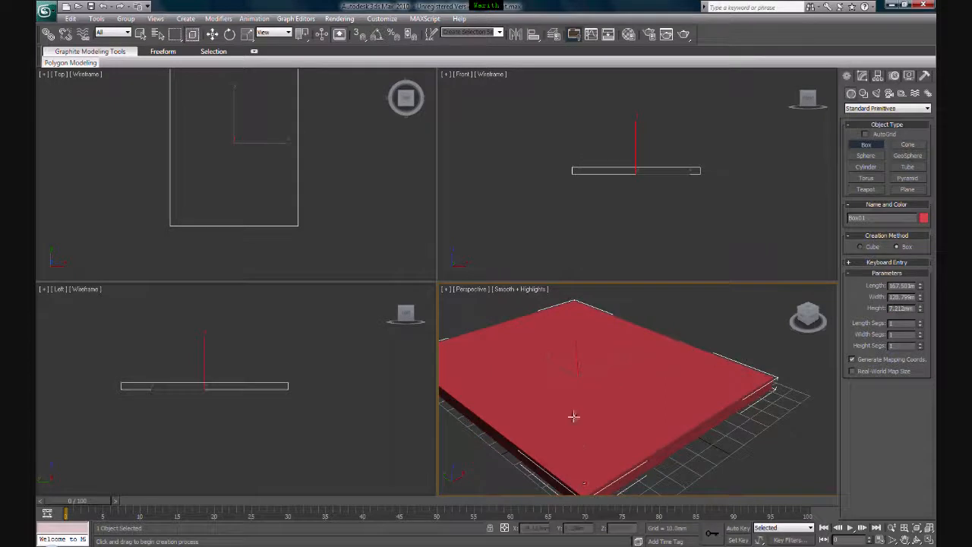
click(631, 397)
scroll(631, 397, down, 3)
scroll(631, 397, up, 3)
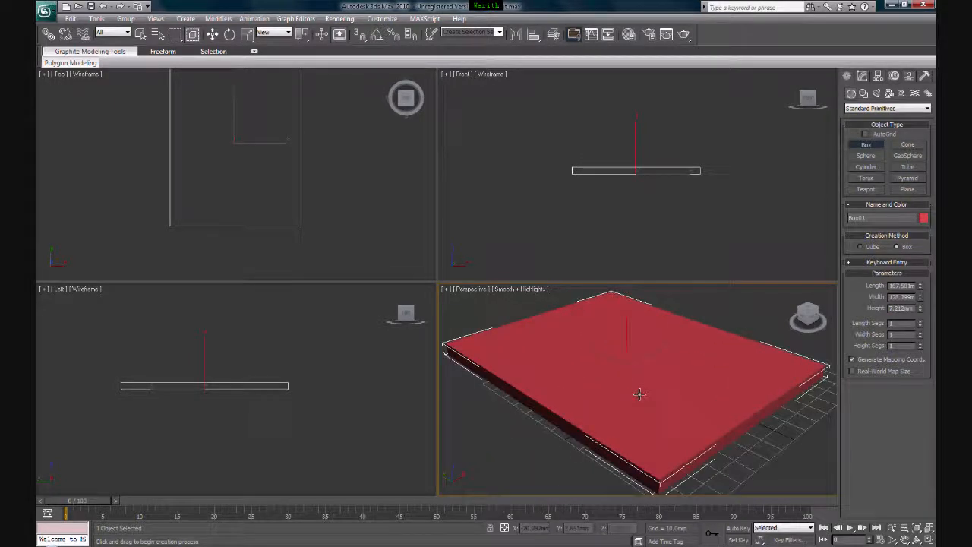
middle_drag(640, 395, 640, 391)
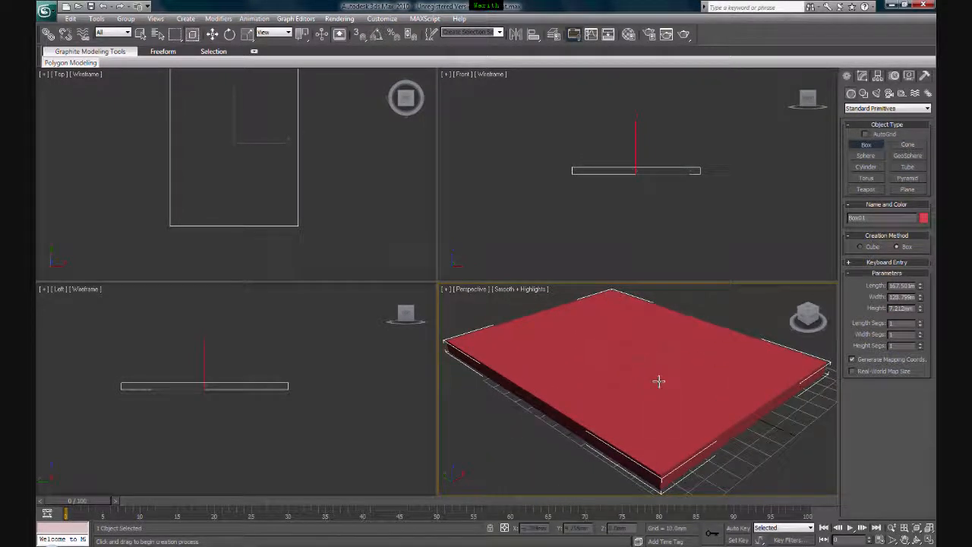
Step: Reopen the Material Editor and assign the tile material to the flat box
key(m)
drag(508, 254, 570, 342)
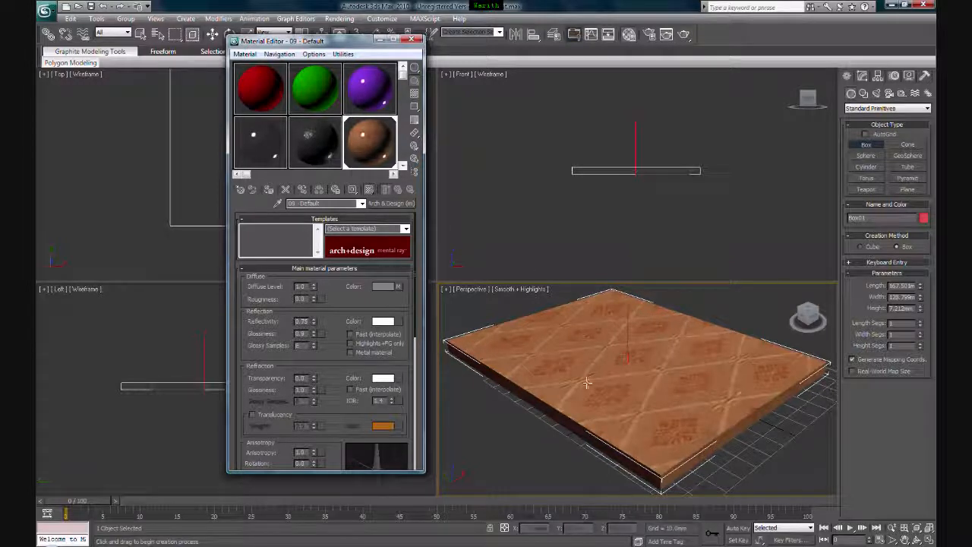
middle_drag(542, 343, 547, 345)
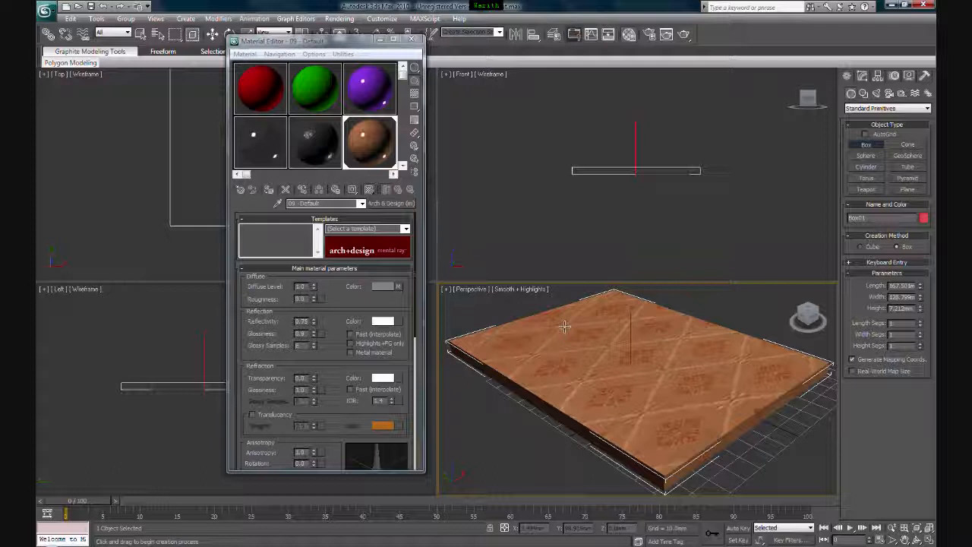
Step: Add a UVW Mapping modifier to the flat box
key(w)
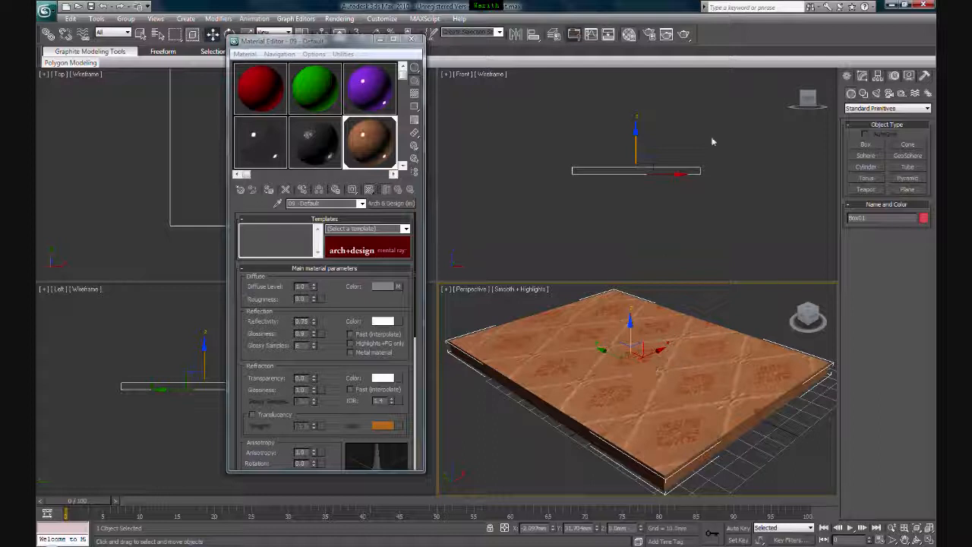
click(862, 75)
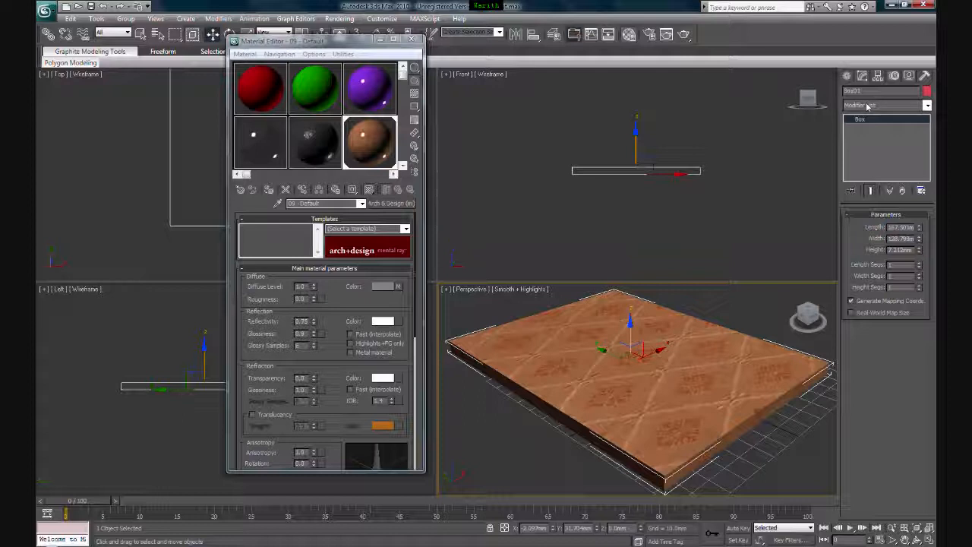
click(867, 106)
scroll(924, 281, down, 10)
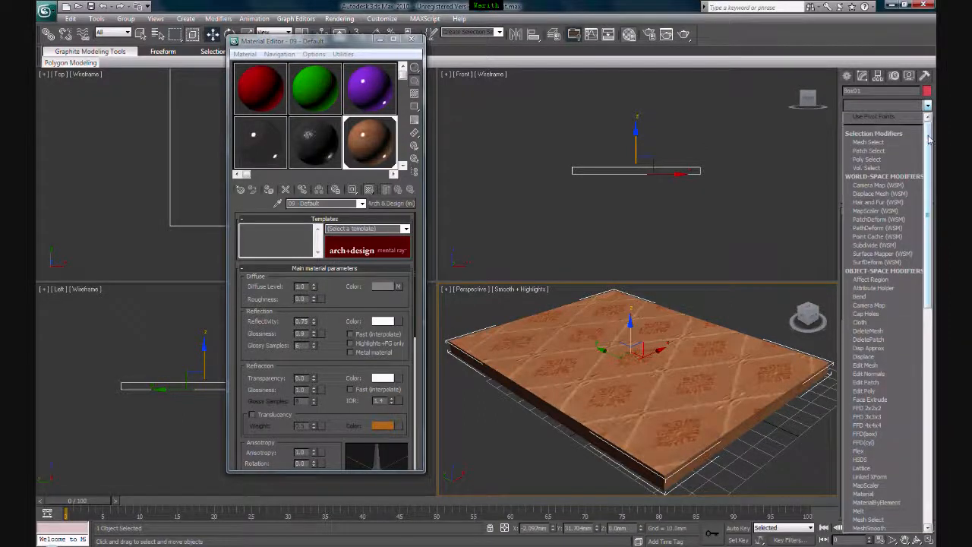
drag(924, 281, 926, 327)
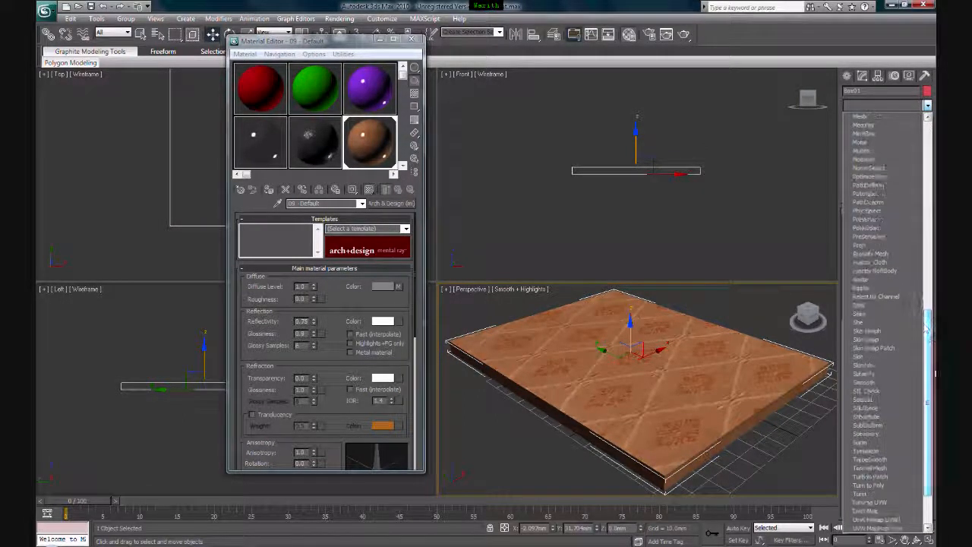
click(872, 511)
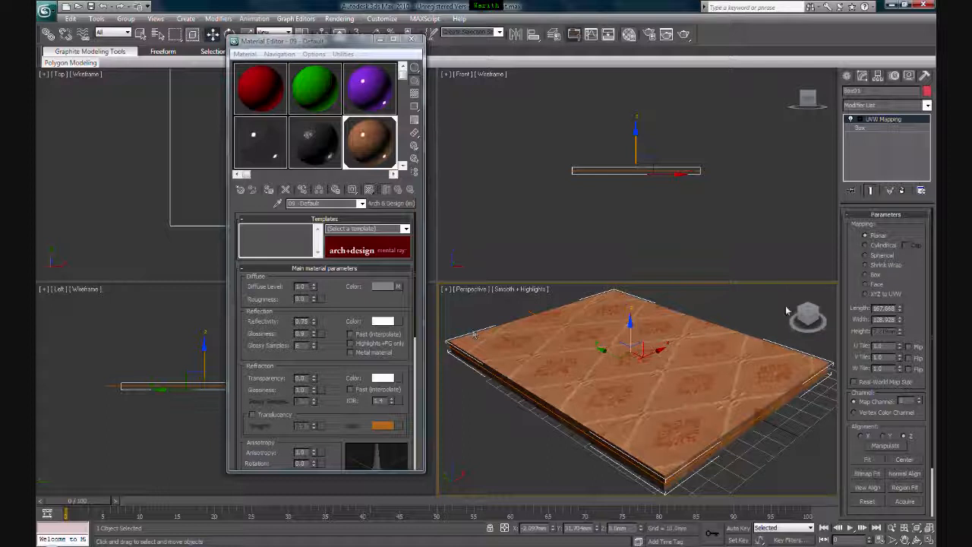
Step: Try the Cylindrical, Spherical, Box and Face mapping types on the flat box and return to Planar
click(865, 246)
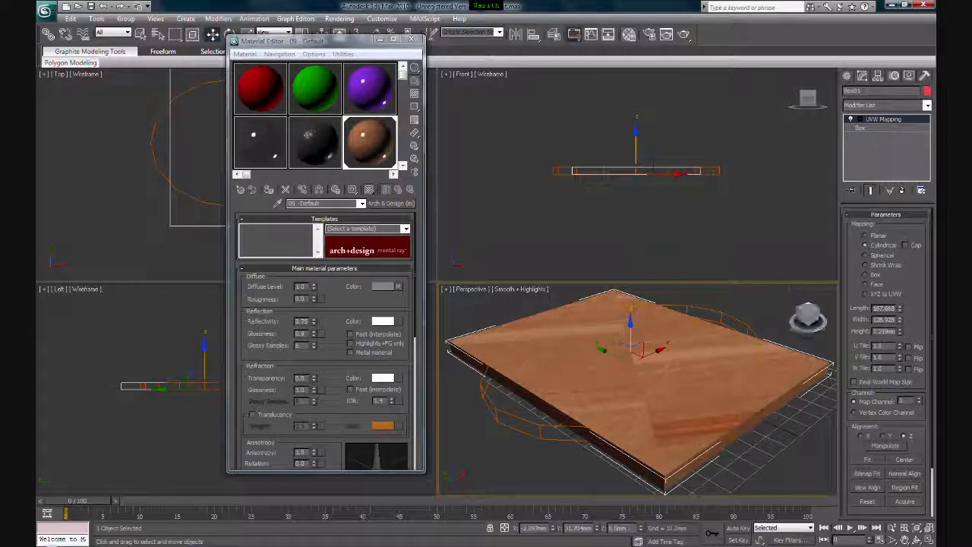
click(866, 255)
click(866, 275)
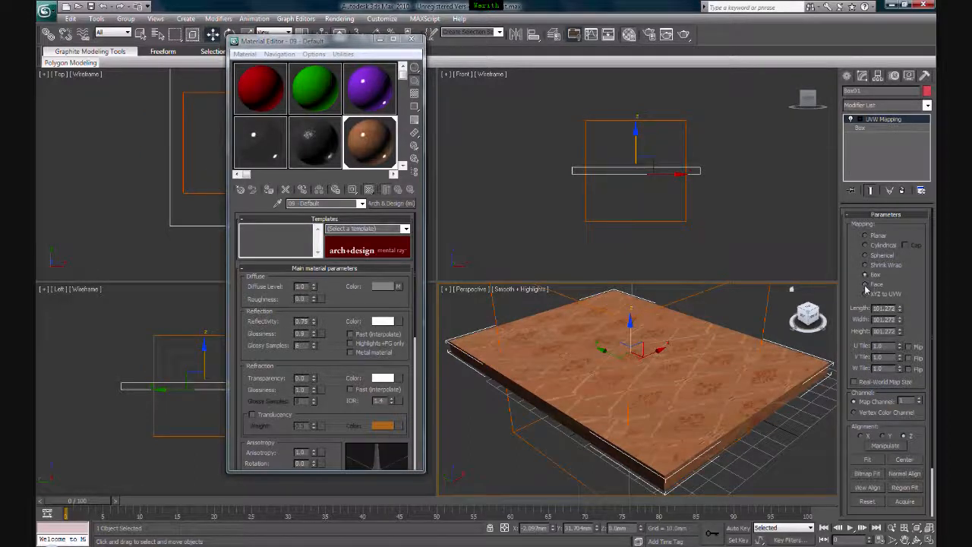
click(866, 284)
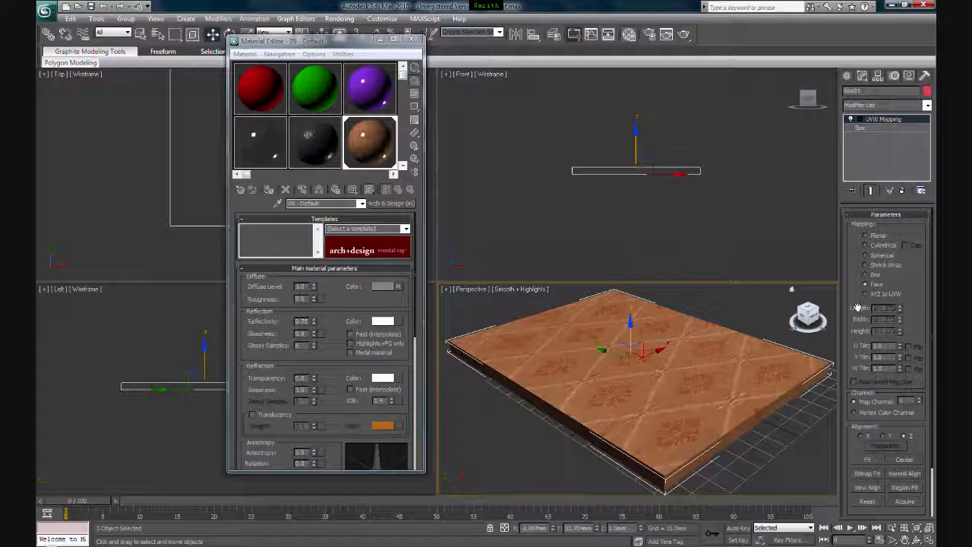
click(871, 239)
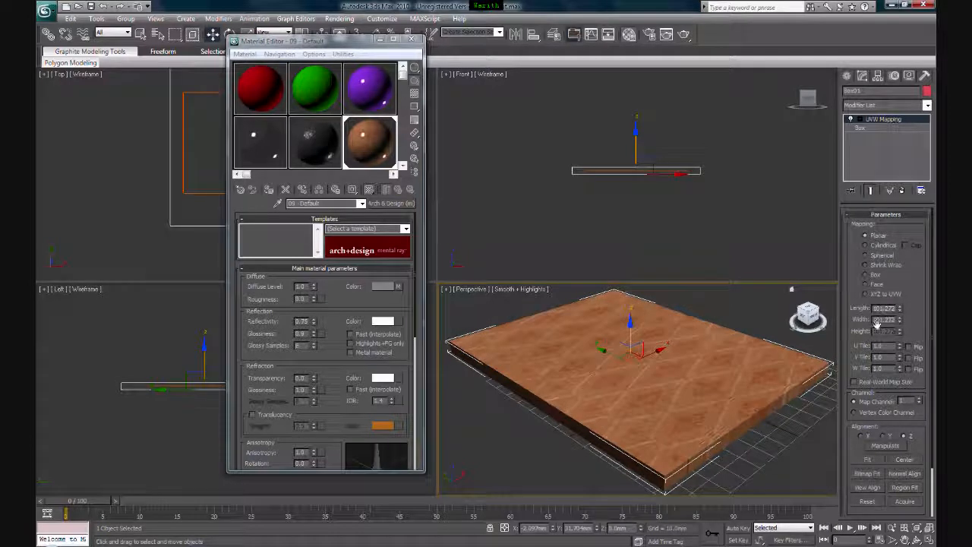
Step: Reduce the planar mapping to about 59.7 mm long and 52.9 mm wide, with U Tile about 2.03 and V Tile about 1.21
drag(899, 309, 899, 342)
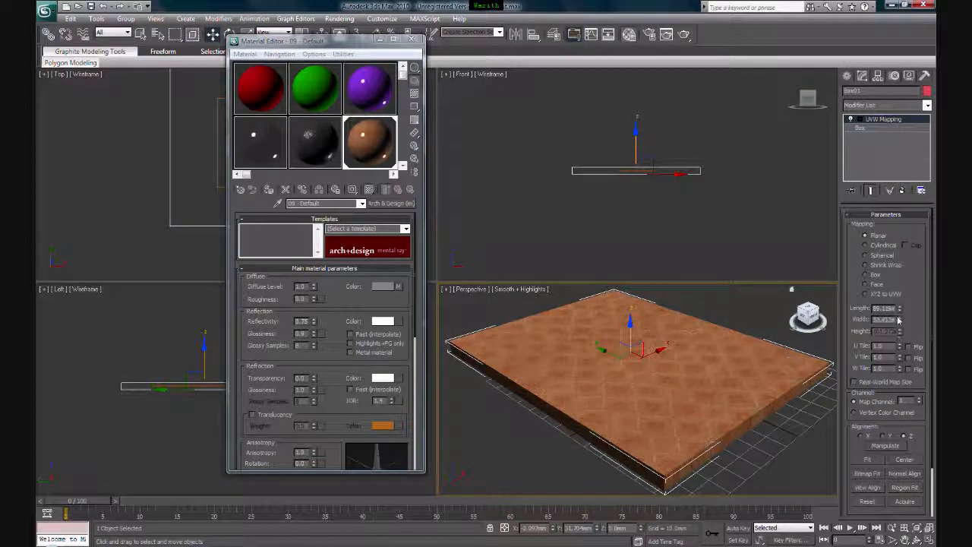
drag(899, 307, 899, 318)
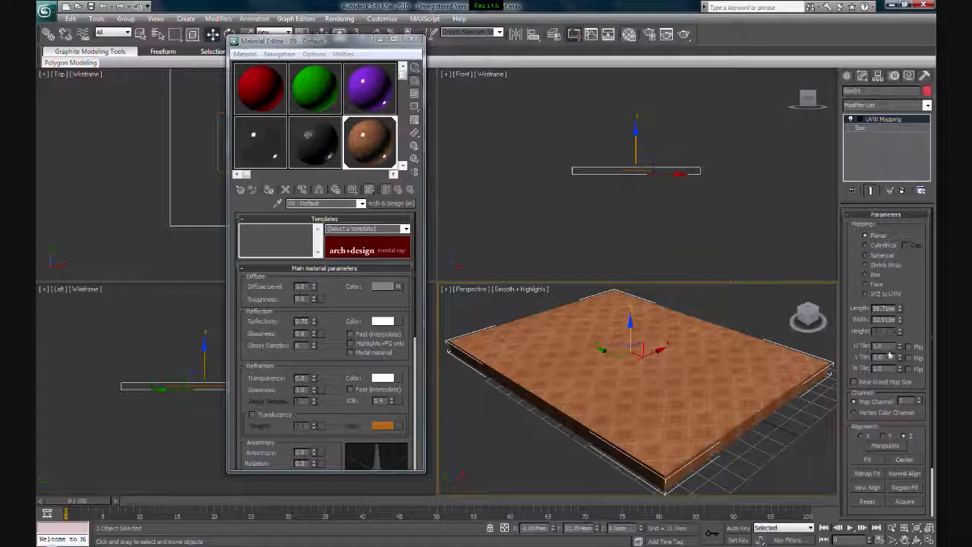
double_click(881, 347)
text(0.5)
key(Return)
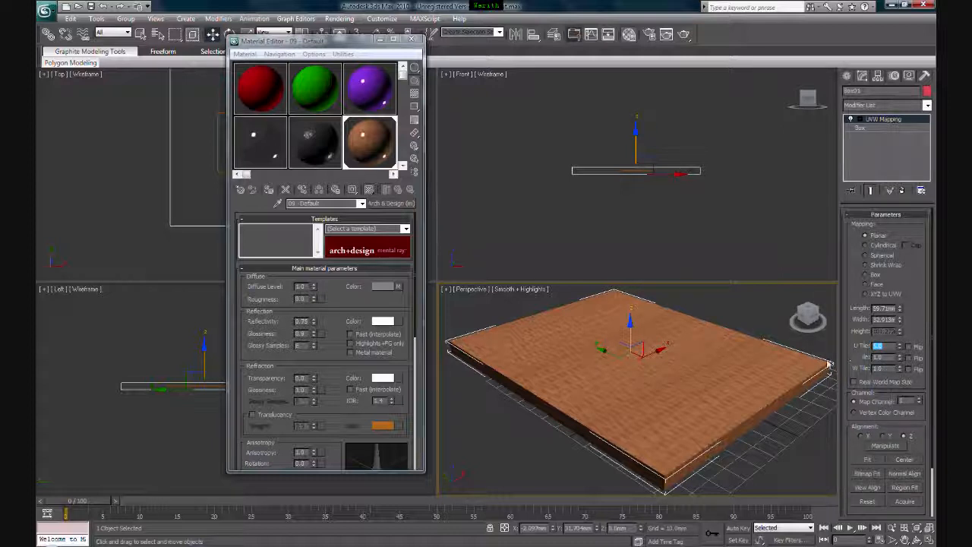
mouse_move(900, 346)
mouse_down()
mouse_move(899, 328)
mouse_move(899, 340)
mouse_up()
click(899, 357)
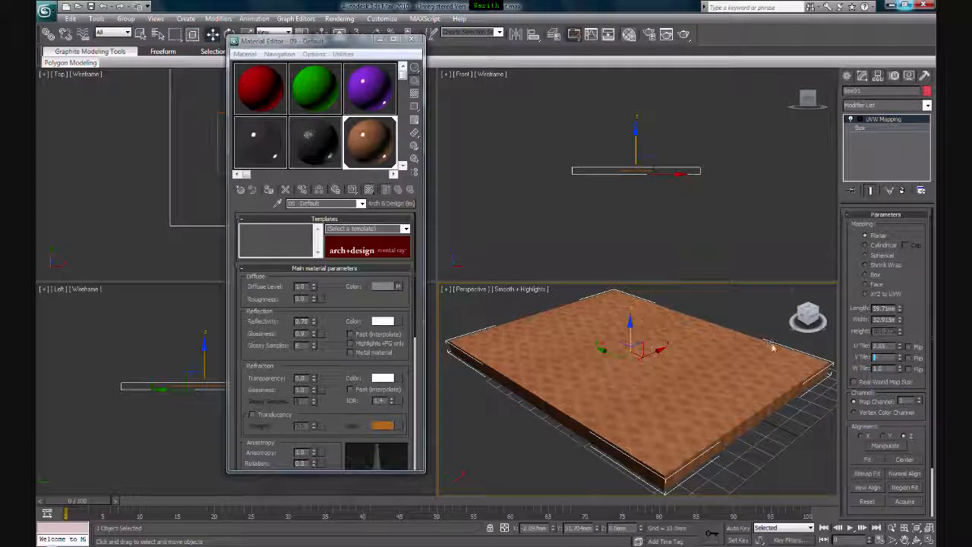
text(4)
key(Return)
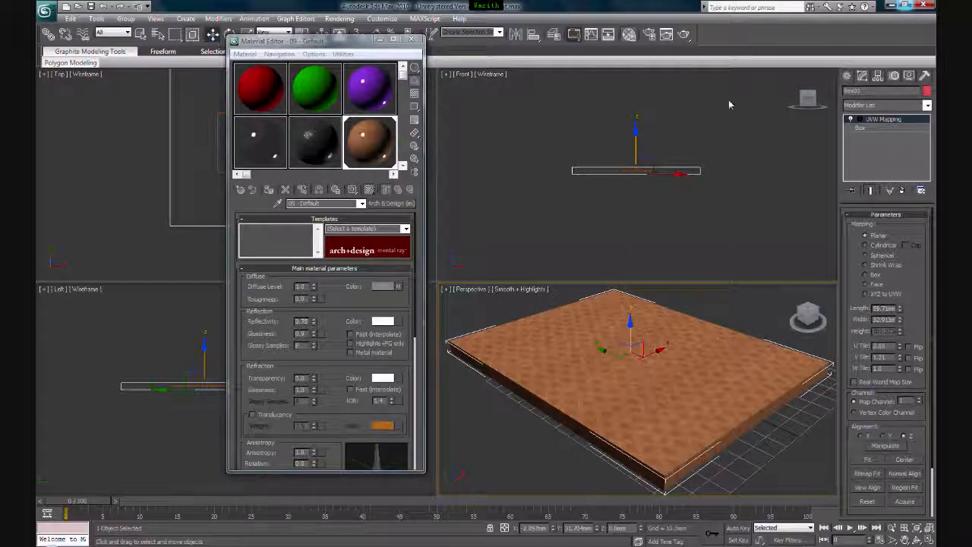
Step: Render the Perspective view to check the tiling on the flat box and close the render
click(683, 34)
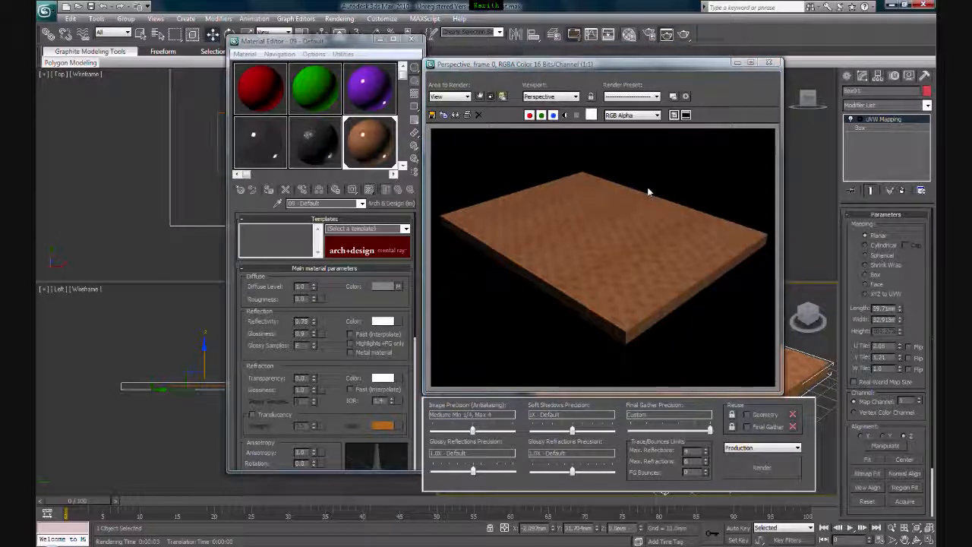
click(769, 63)
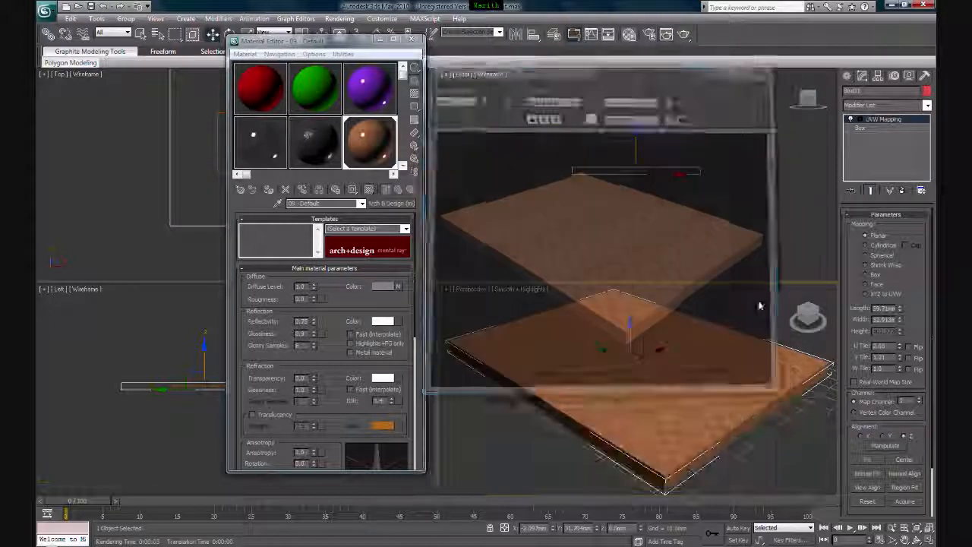